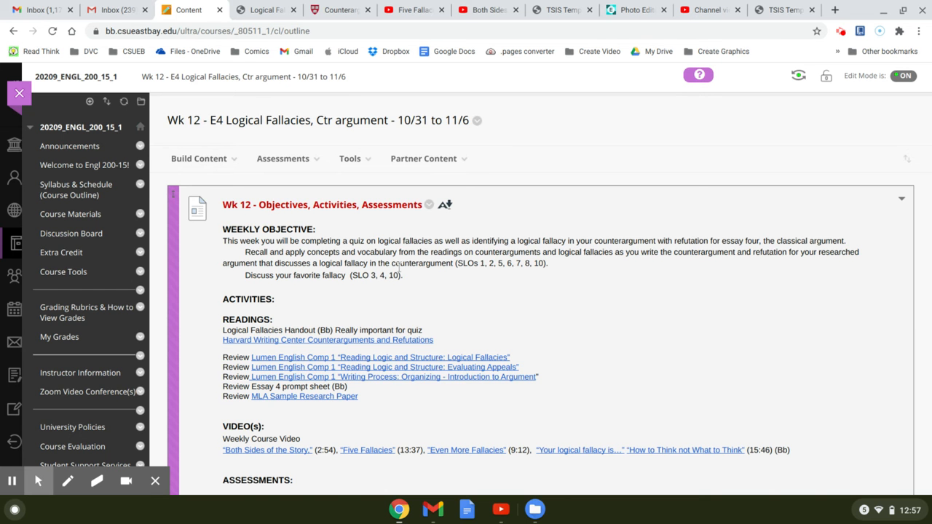
{"action": "scroll", "coordinate": [426, 247], "scroll_direction": "down", "scroll_amount": 2}
{"action": "scroll", "coordinate": [491, 233], "scroll_direction": "down", "scroll_amount": 1}
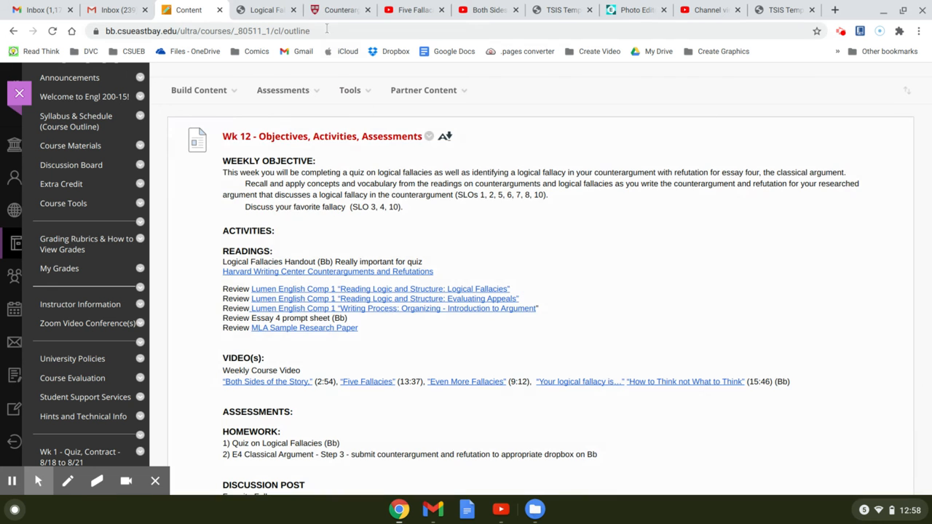
Bring up the Harvard Writing Center Counterargument guide to read through its sections.
{"action": "left_click", "coordinate": [345, 10]}
{"action": "scroll", "coordinate": [393, 146], "scroll_direction": "up", "scroll_amount": 3}
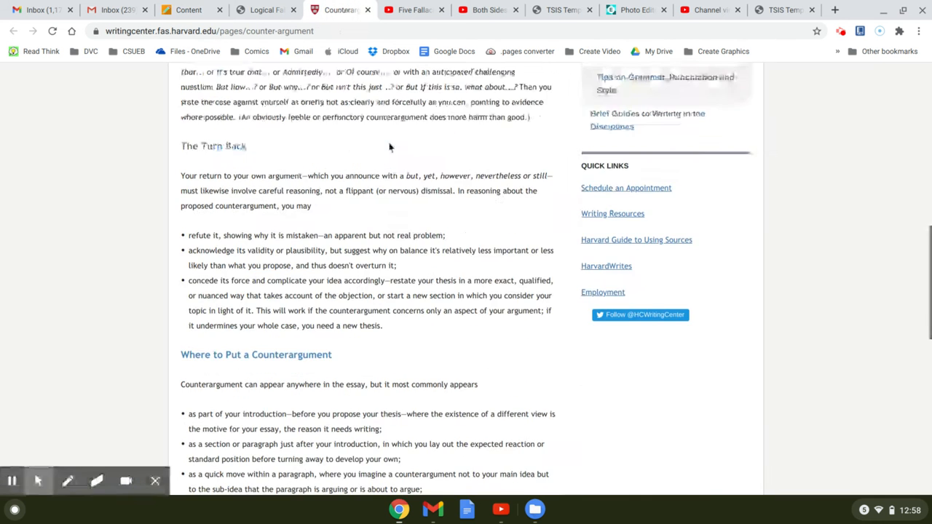
{"action": "scroll", "coordinate": [402, 200], "scroll_direction": "up", "scroll_amount": 3}
{"action": "scroll", "coordinate": [402, 201], "scroll_direction": "up", "scroll_amount": 2}
{"action": "scroll", "coordinate": [402, 201], "scroll_direction": "up", "scroll_amount": 3}
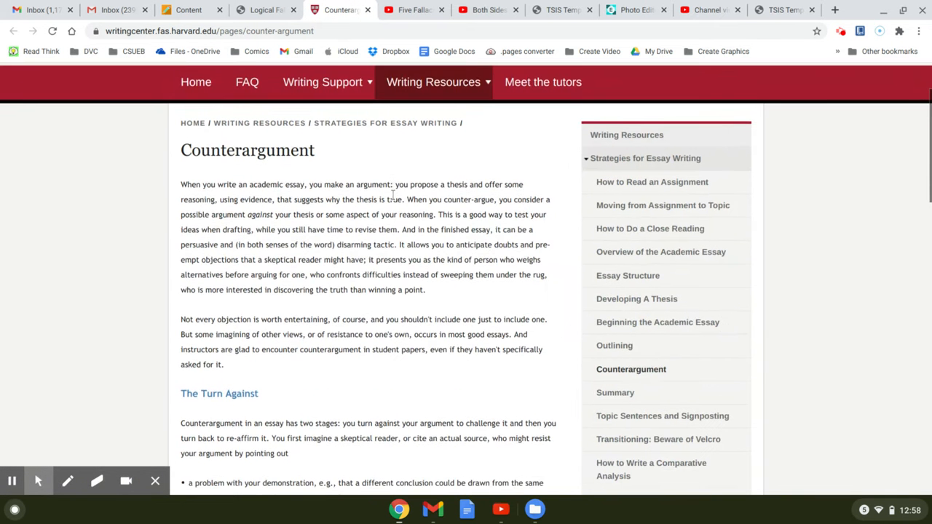
{"action": "scroll", "coordinate": [279, 274], "scroll_direction": "down", "scroll_amount": 1}
{"action": "scroll", "coordinate": [310, 288], "scroll_direction": "down", "scroll_amount": 1}
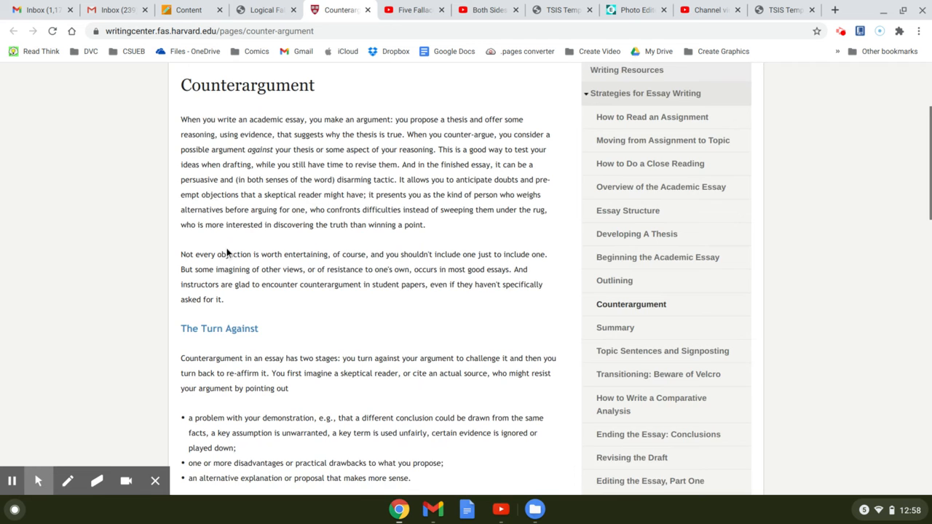
{"action": "scroll", "coordinate": [310, 288], "scroll_direction": "down", "scroll_amount": 1}
{"action": "scroll", "coordinate": [310, 288], "scroll_direction": "down", "scroll_amount": 1}
{"action": "scroll", "coordinate": [310, 249], "scroll_direction": "down", "scroll_amount": 1}
{"action": "scroll", "coordinate": [277, 262], "scroll_direction": "down", "scroll_amount": 1}
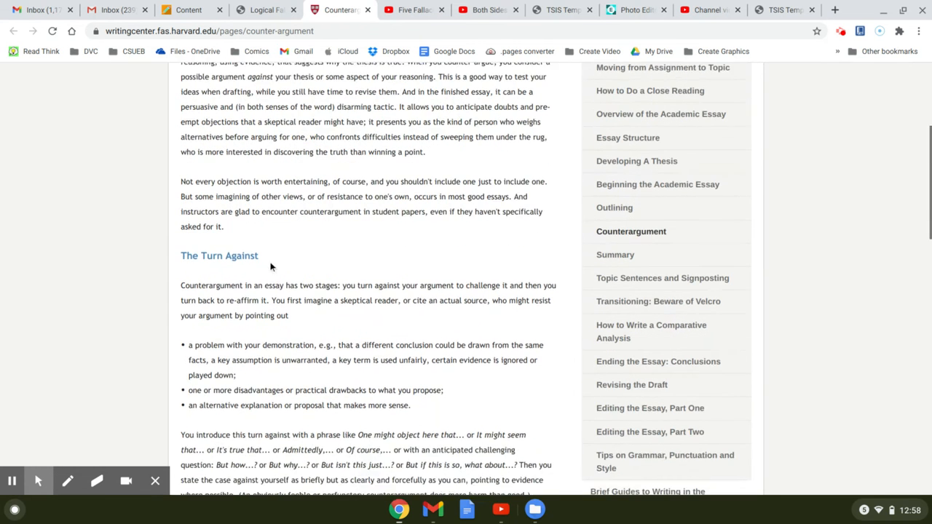
{"action": "scroll", "coordinate": [248, 263], "scroll_direction": "down", "scroll_amount": 1}
{"action": "scroll", "coordinate": [229, 263], "scroll_direction": "down", "scroll_amount": 1}
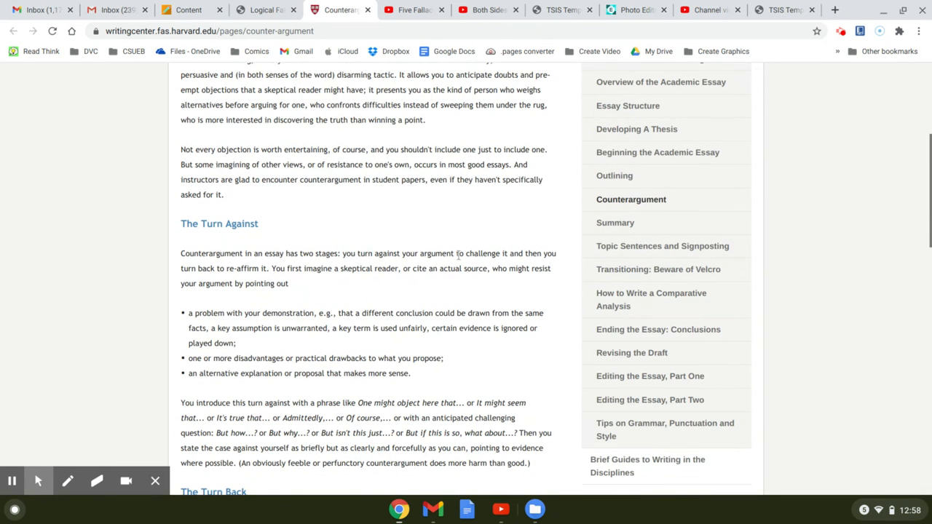
{"action": "scroll", "coordinate": [295, 256], "scroll_direction": "down", "scroll_amount": 2}
{"action": "scroll", "coordinate": [328, 291], "scroll_direction": "down", "scroll_amount": 1}
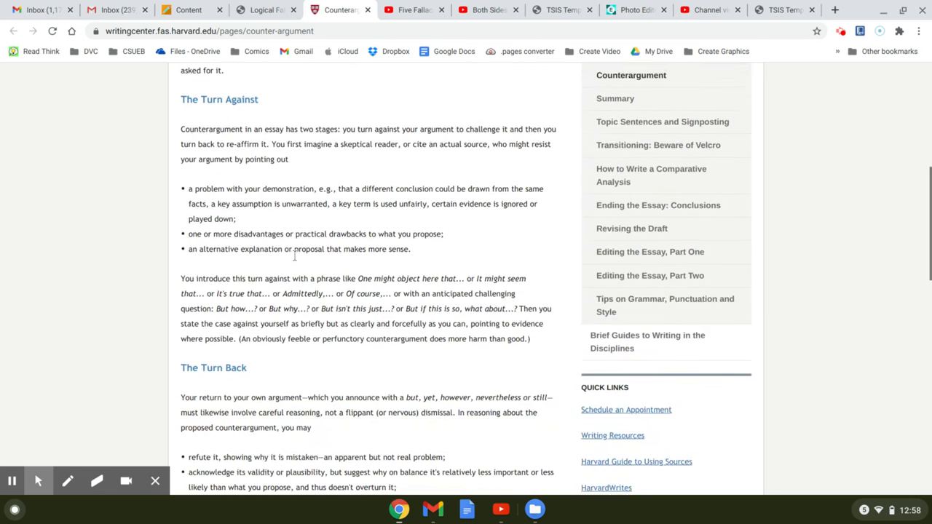
{"action": "scroll", "coordinate": [350, 306], "scroll_direction": "down", "scroll_amount": 1}
{"action": "scroll", "coordinate": [358, 317], "scroll_direction": "down", "scroll_amount": 1}
{"action": "scroll", "coordinate": [357, 313], "scroll_direction": "down", "scroll_amount": 1}
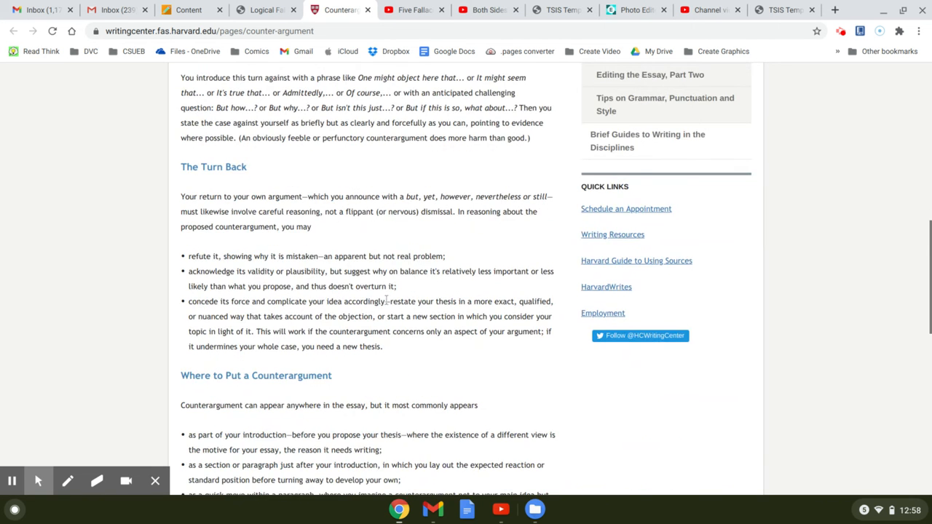
{"action": "scroll", "coordinate": [357, 298], "scroll_direction": "down", "scroll_amount": 1}
{"action": "scroll", "coordinate": [355, 293], "scroll_direction": "down", "scroll_amount": 1}
{"action": "scroll", "coordinate": [276, 254], "scroll_direction": "down", "scroll_amount": 1}
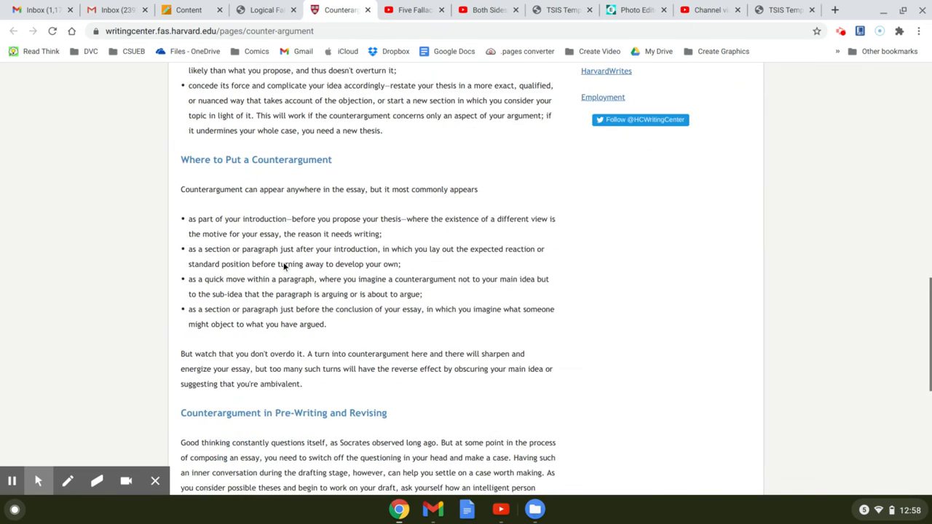
{"action": "scroll", "coordinate": [254, 306], "scroll_direction": "down", "scroll_amount": 1}
{"action": "scroll", "coordinate": [254, 307], "scroll_direction": "down", "scroll_amount": 1}
{"action": "scroll", "coordinate": [252, 321], "scroll_direction": "down", "scroll_amount": 1}
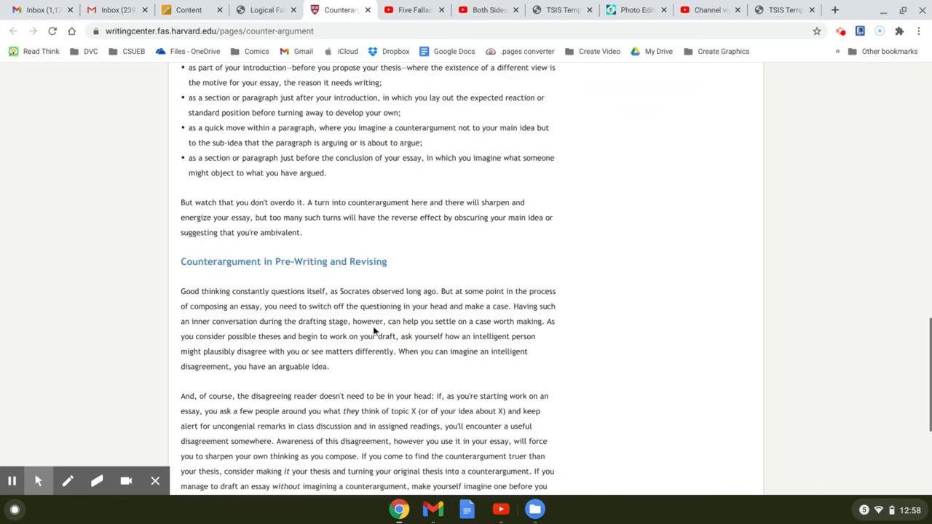
{"action": "scroll", "coordinate": [371, 328], "scroll_direction": "down", "scroll_amount": 2}
{"action": "scroll", "coordinate": [380, 319], "scroll_direction": "up", "scroll_amount": 5}
{"action": "scroll", "coordinate": [342, 124], "scroll_direction": "up", "scroll_amount": 4}
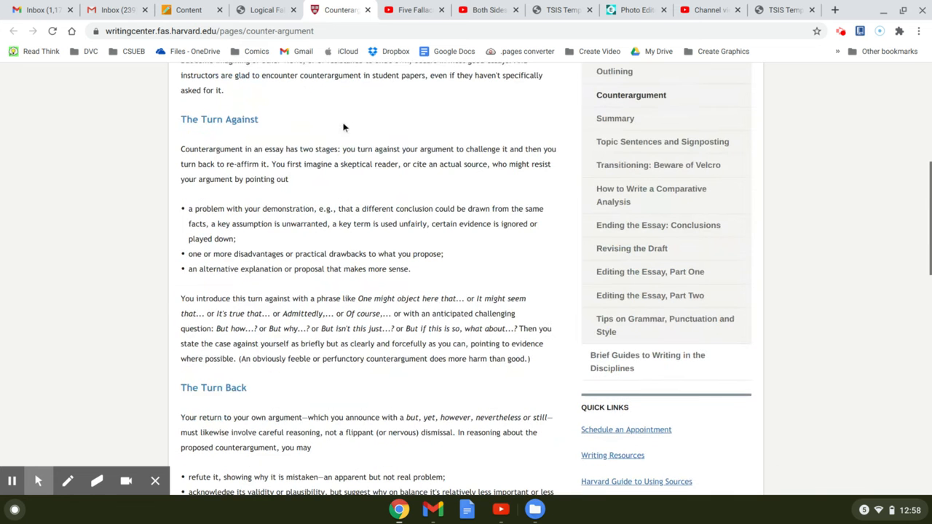
Return to the Week 12 Content page to review items down to the Step 3 dropbox.
{"action": "left_click", "coordinate": [189, 9]}
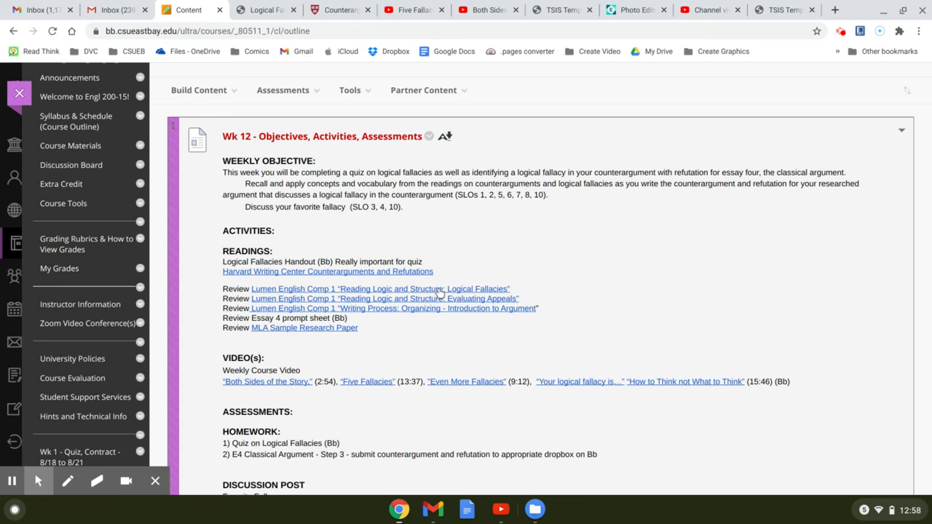
{"action": "scroll", "coordinate": [450, 287], "scroll_direction": "down", "scroll_amount": 1}
{"action": "scroll", "coordinate": [449, 288], "scroll_direction": "up", "scroll_amount": 1}
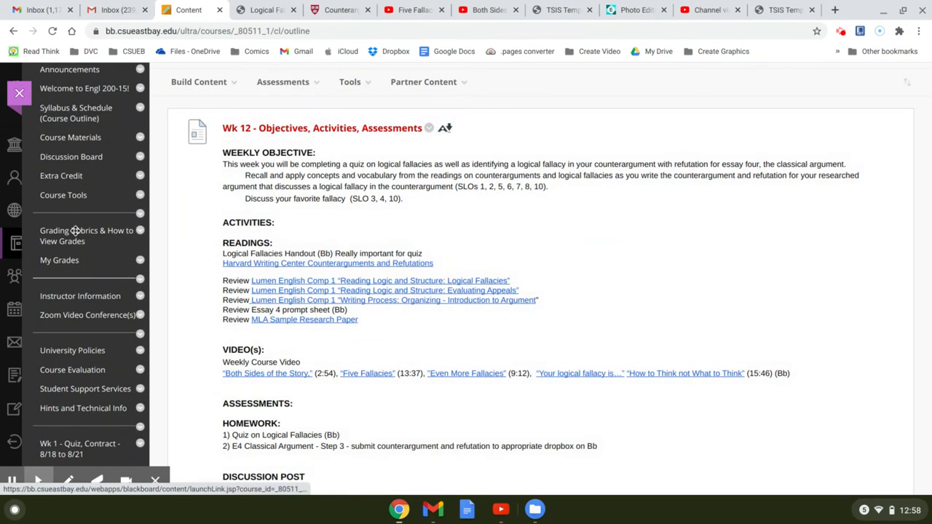
{"action": "scroll", "coordinate": [449, 288], "scroll_direction": "down", "scroll_amount": 2}
{"action": "scroll", "coordinate": [314, 212], "scroll_direction": "down", "scroll_amount": 2}
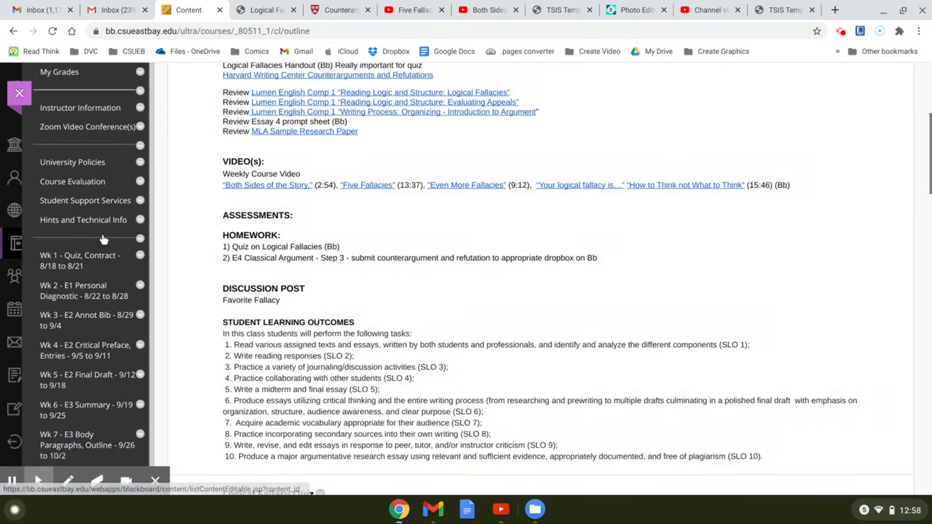
{"action": "scroll", "coordinate": [218, 233], "scroll_direction": "down", "scroll_amount": 2}
{"action": "scroll", "coordinate": [105, 235], "scroll_direction": "down", "scroll_amount": 3}
{"action": "scroll", "coordinate": [105, 235], "scroll_direction": "down", "scroll_amount": 3}
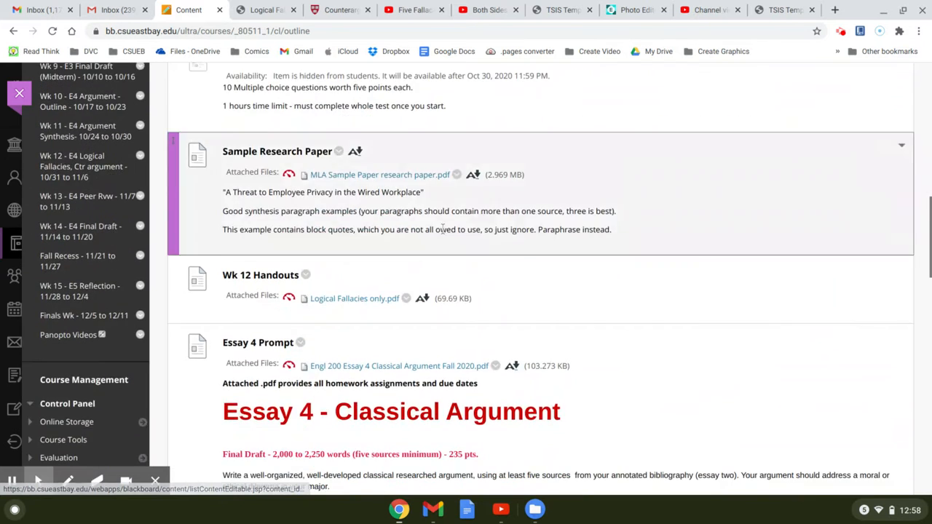
{"action": "scroll", "coordinate": [450, 288], "scroll_direction": "up", "scroll_amount": 3}
{"action": "scroll", "coordinate": [520, 249], "scroll_direction": "up", "scroll_amount": 3}
{"action": "scroll", "coordinate": [520, 250], "scroll_direction": "up", "scroll_amount": 2}
{"action": "scroll", "coordinate": [521, 249], "scroll_direction": "up", "scroll_amount": 1}
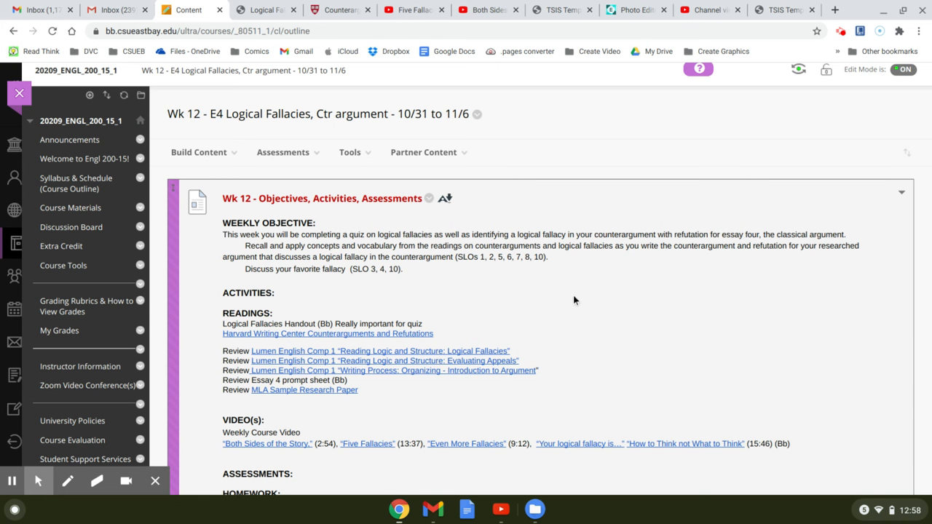
{"action": "scroll", "coordinate": [500, 276], "scroll_direction": "down", "scroll_amount": 4}
{"action": "scroll", "coordinate": [502, 274], "scroll_direction": "down", "scroll_amount": 4}
{"action": "scroll", "coordinate": [502, 274], "scroll_direction": "down", "scroll_amount": 3}
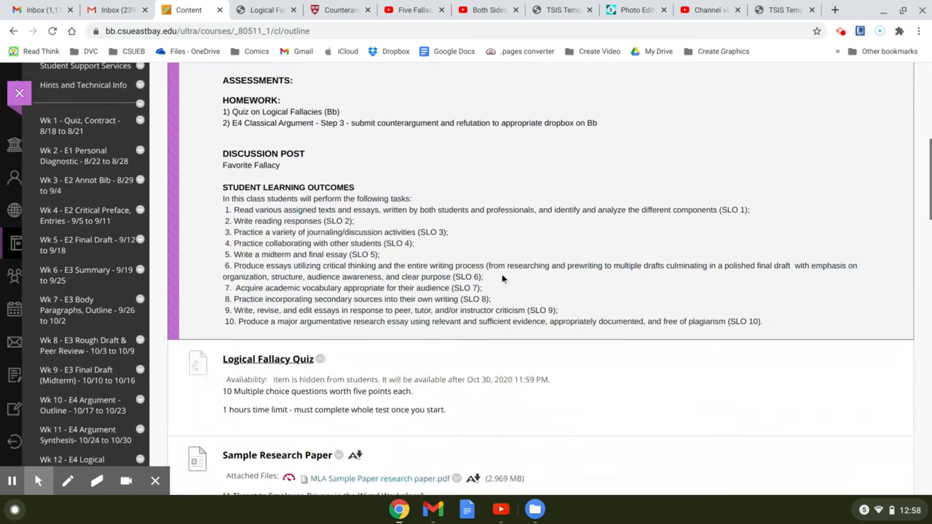
{"action": "scroll", "coordinate": [460, 270], "scroll_direction": "up", "scroll_amount": 3}
{"action": "scroll", "coordinate": [460, 269], "scroll_direction": "up", "scroll_amount": 1}
{"action": "scroll", "coordinate": [393, 315], "scroll_direction": "down", "scroll_amount": 8}
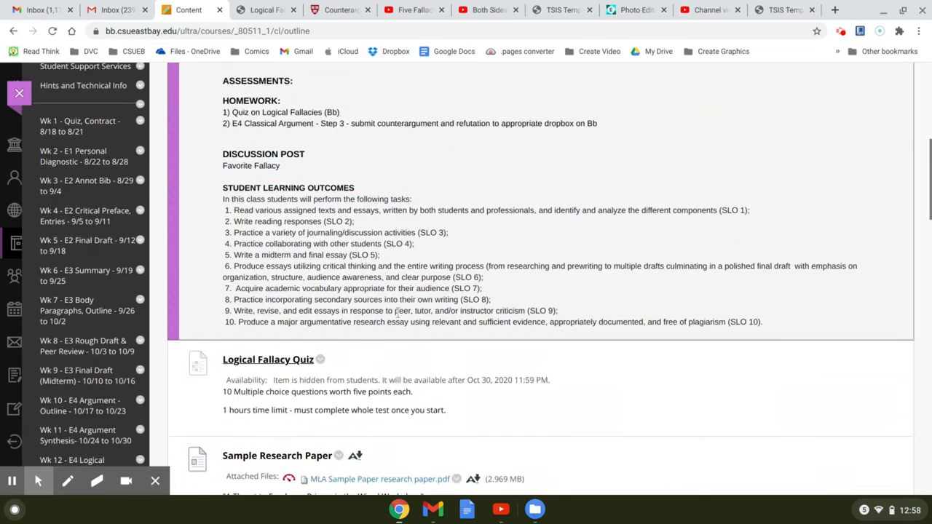
{"action": "scroll", "coordinate": [393, 315], "scroll_direction": "down", "scroll_amount": 4}
{"action": "scroll", "coordinate": [393, 313], "scroll_direction": "down", "scroll_amount": 1}
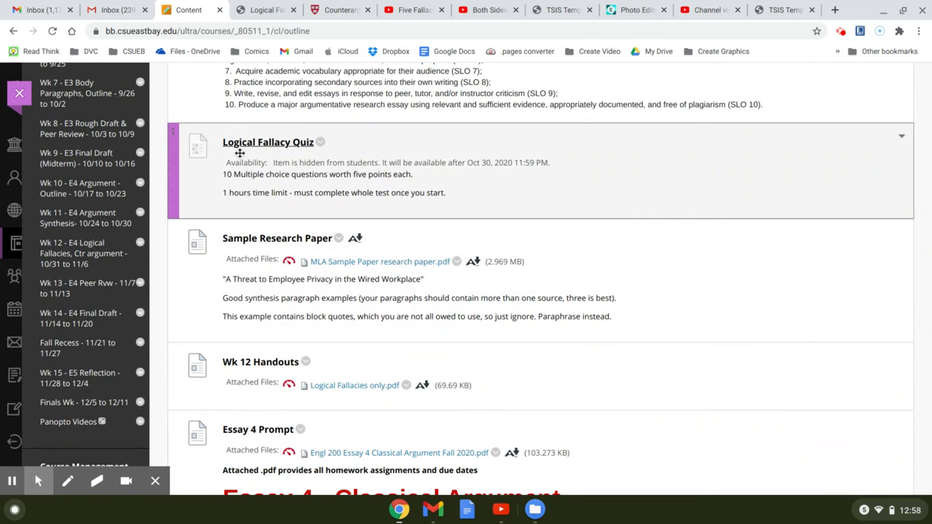
{"action": "scroll", "coordinate": [565, 267], "scroll_direction": "down", "scroll_amount": 3}
{"action": "scroll", "coordinate": [565, 266], "scroll_direction": "down", "scroll_amount": 3}
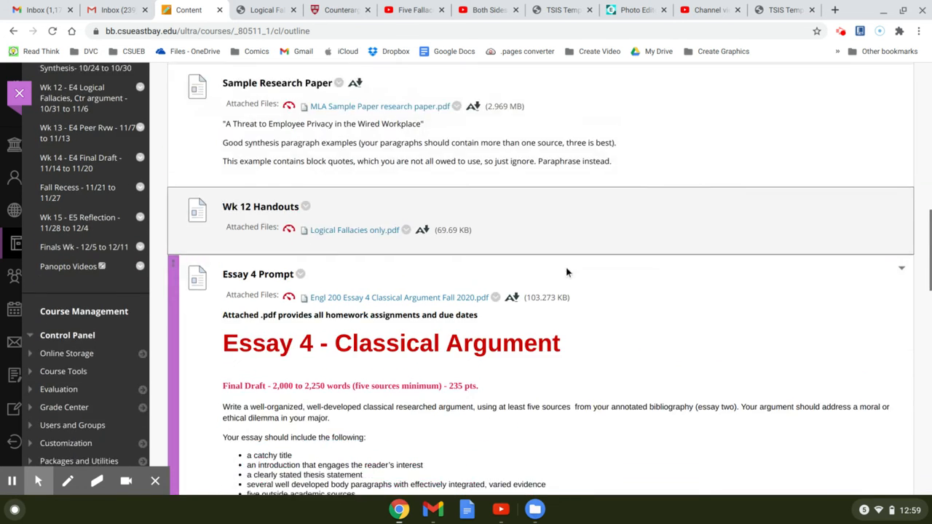
{"action": "scroll", "coordinate": [565, 266], "scroll_direction": "down", "scroll_amount": 5}
{"action": "scroll", "coordinate": [566, 267], "scroll_direction": "down", "scroll_amount": 4}
{"action": "scroll", "coordinate": [567, 264], "scroll_direction": "down", "scroll_amount": 4}
{"action": "scroll", "coordinate": [567, 265], "scroll_direction": "down", "scroll_amount": 4}
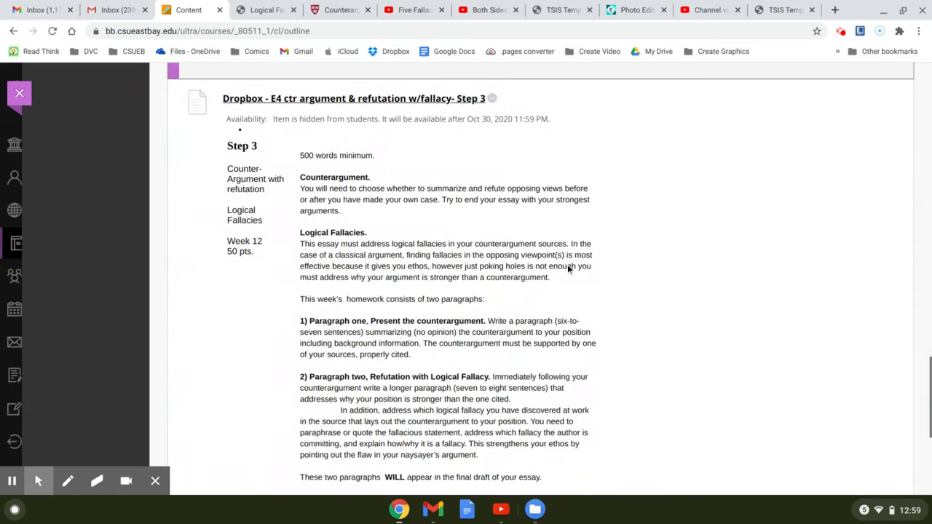
{"action": "scroll", "coordinate": [567, 264], "scroll_direction": "down", "scroll_amount": 3}
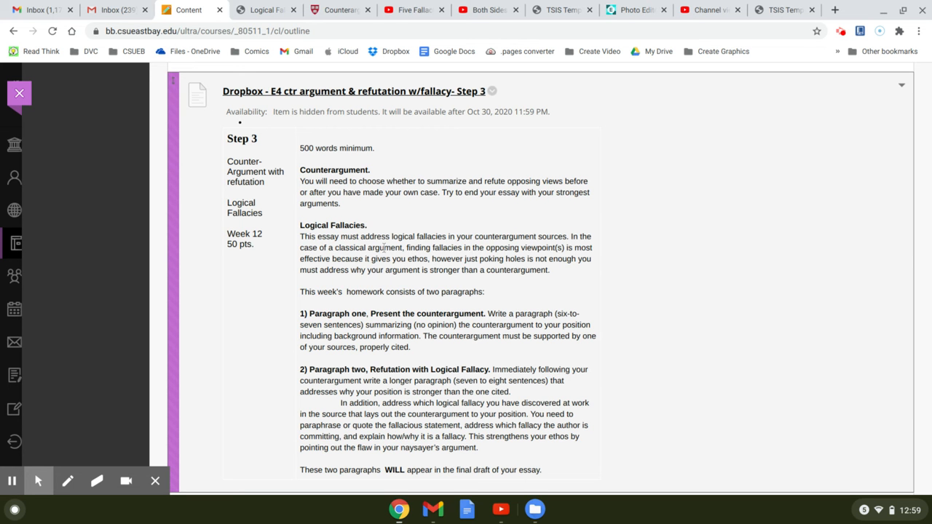
{"action": "left_click", "coordinate": [415, 245]}
{"action": "left_click", "coordinate": [536, 249]}
{"action": "left_click", "coordinate": [417, 257]}
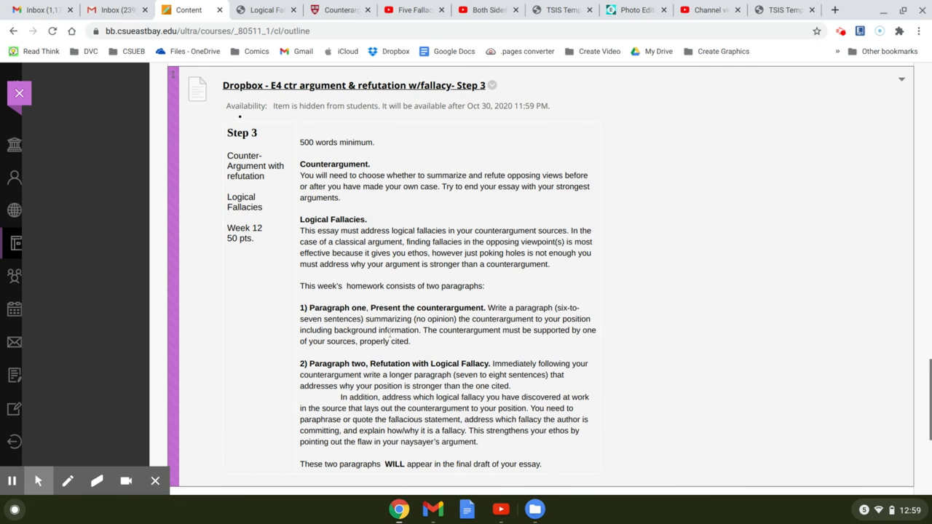
{"action": "scroll", "coordinate": [386, 349], "scroll_direction": "down", "scroll_amount": 3}
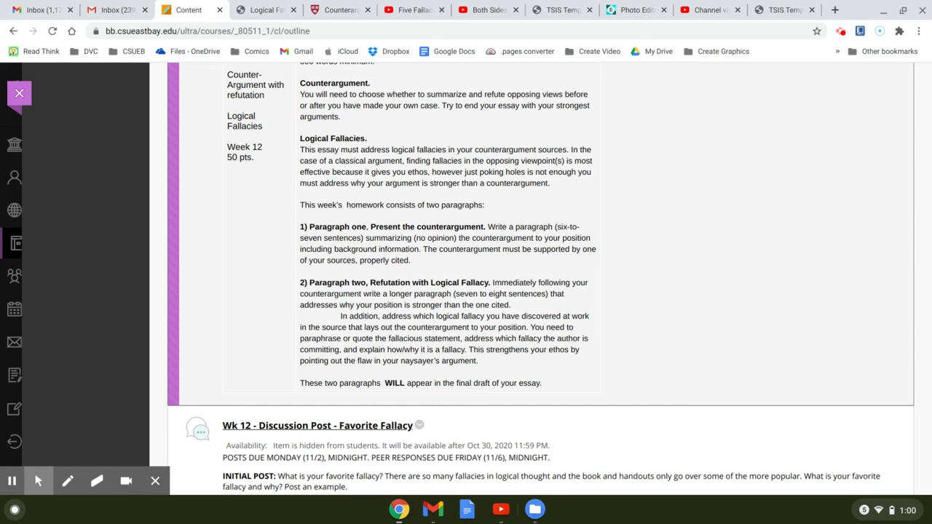
{"action": "left_click", "coordinate": [359, 279]}
{"action": "left_click", "coordinate": [429, 294]}
{"action": "scroll", "coordinate": [428, 304], "scroll_direction": "down", "scroll_amount": 2}
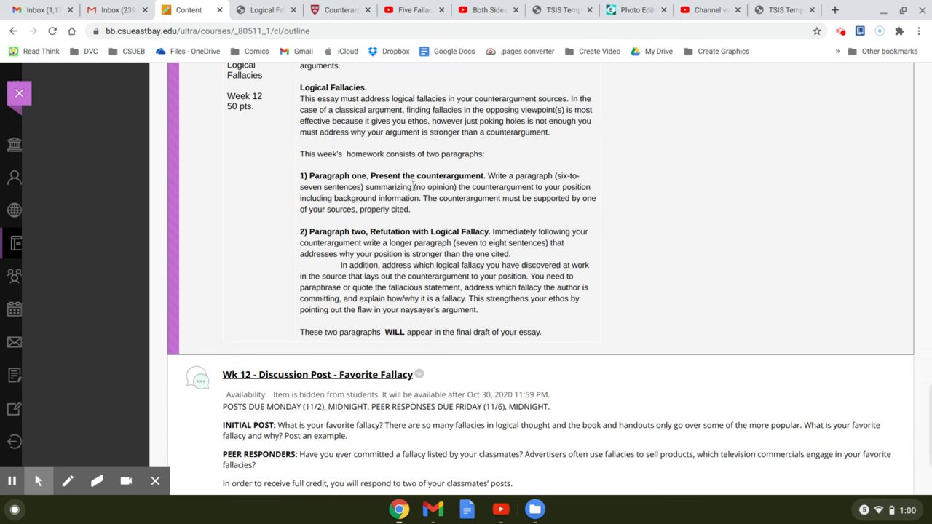
{"action": "scroll", "coordinate": [400, 228], "scroll_direction": "down", "scroll_amount": 3}
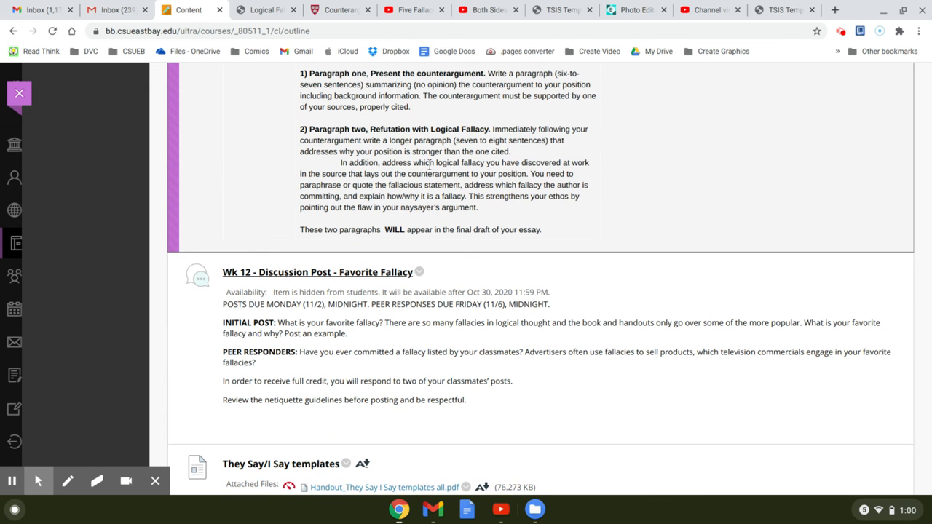
Open the Logical Fallacies only.pdf handout from the Wk 12 Handouts item.
{"action": "left_click", "coordinate": [457, 165]}
{"action": "scroll", "coordinate": [409, 164], "scroll_direction": "up", "scroll_amount": 1}
{"action": "scroll", "coordinate": [408, 163], "scroll_direction": "up", "scroll_amount": 2}
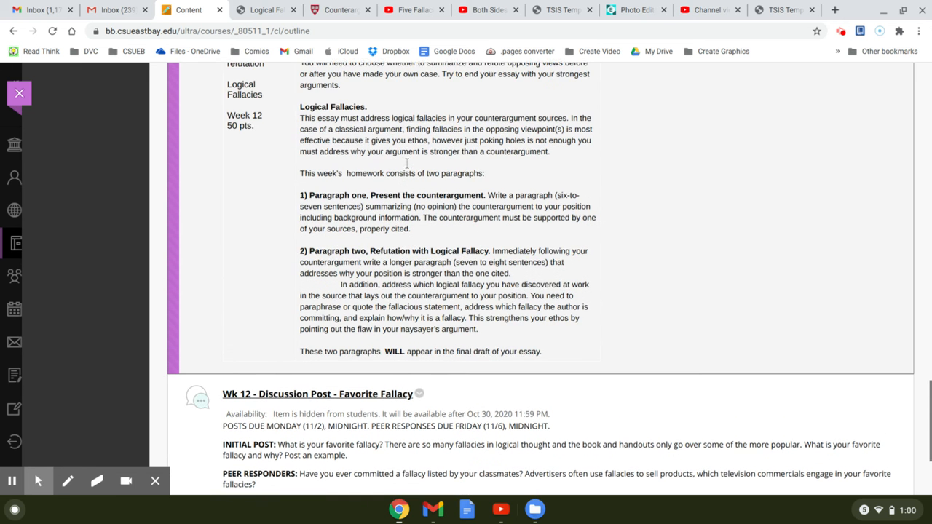
{"action": "scroll", "coordinate": [425, 234], "scroll_direction": "up", "scroll_amount": 2}
{"action": "scroll", "coordinate": [425, 234], "scroll_direction": "up", "scroll_amount": 1}
{"action": "scroll", "coordinate": [425, 234], "scroll_direction": "up", "scroll_amount": 2}
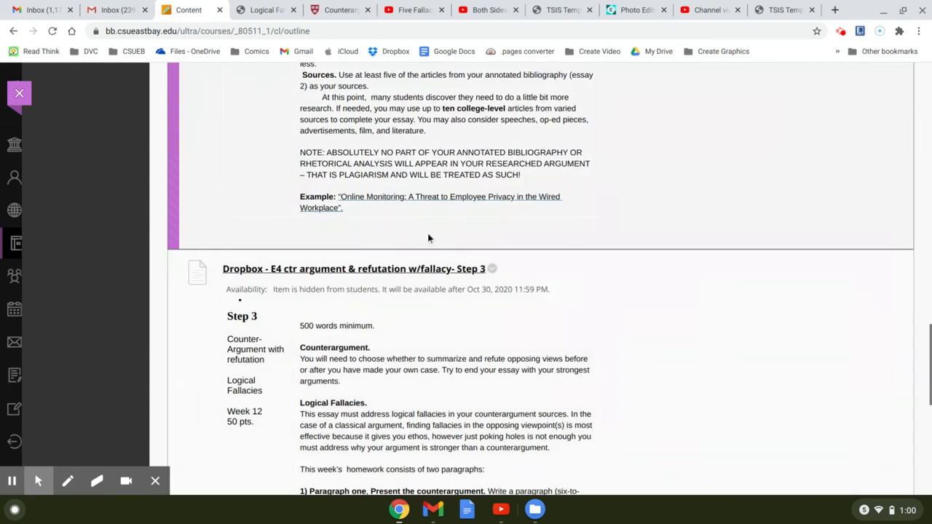
{"action": "scroll", "coordinate": [428, 233], "scroll_direction": "up", "scroll_amount": 2}
{"action": "scroll", "coordinate": [427, 233], "scroll_direction": "up", "scroll_amount": 4}
{"action": "scroll", "coordinate": [429, 232], "scroll_direction": "up", "scroll_amount": 4}
{"action": "scroll", "coordinate": [429, 233], "scroll_direction": "up", "scroll_amount": 3}
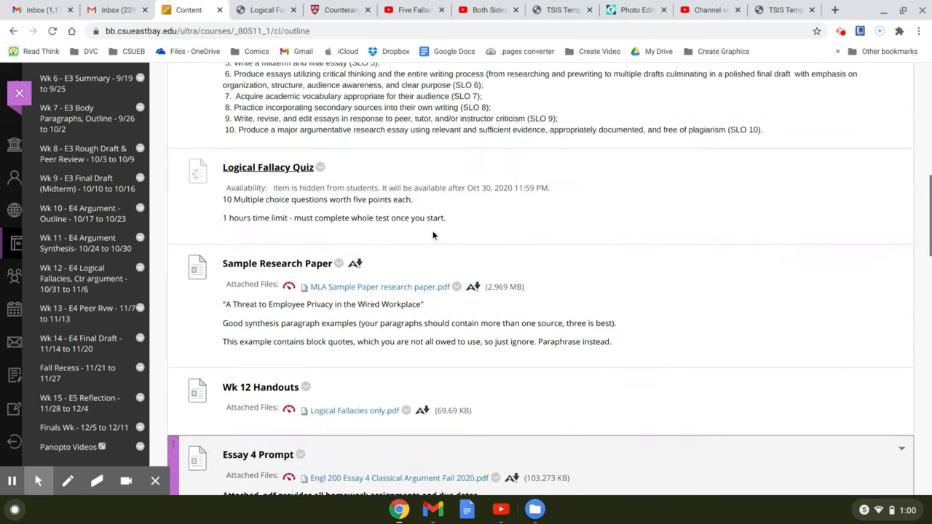
View the Logical Fallacies PDF enlarged two zoom levels to read its four pages.
{"action": "left_click", "coordinate": [262, 10]}
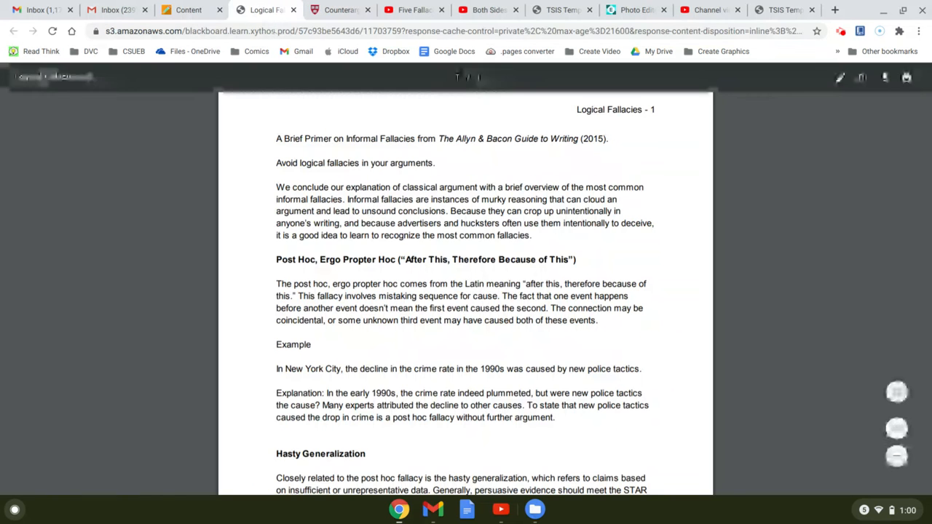
{"action": "mouse_move", "coordinate": [372, 211]}
{"action": "key", "text": "ctrl+plus"}
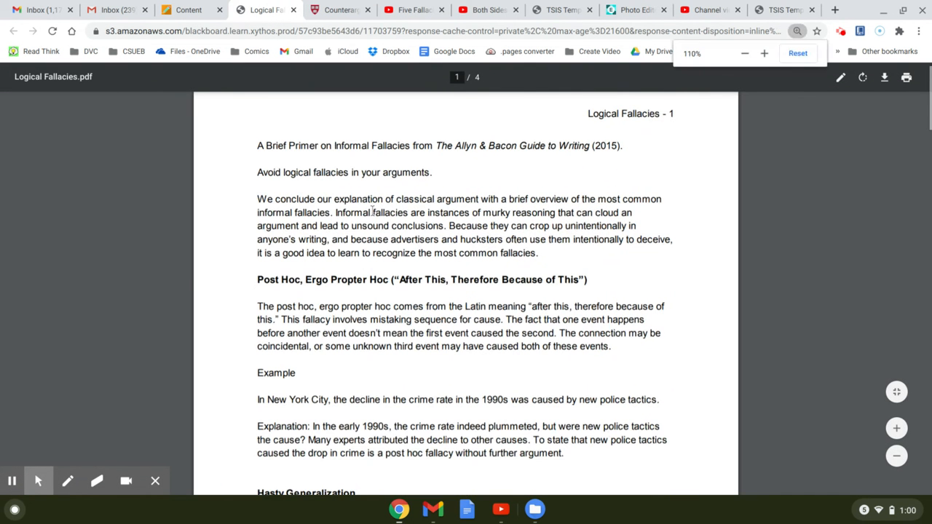
{"action": "key", "text": "ctrl+plus"}
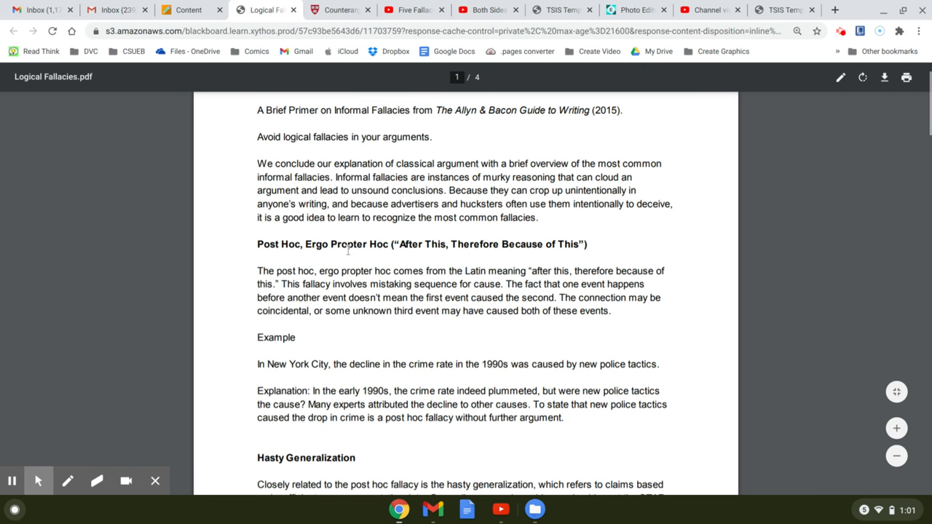
{"action": "scroll", "coordinate": [348, 251], "scroll_direction": "down", "scroll_amount": 1}
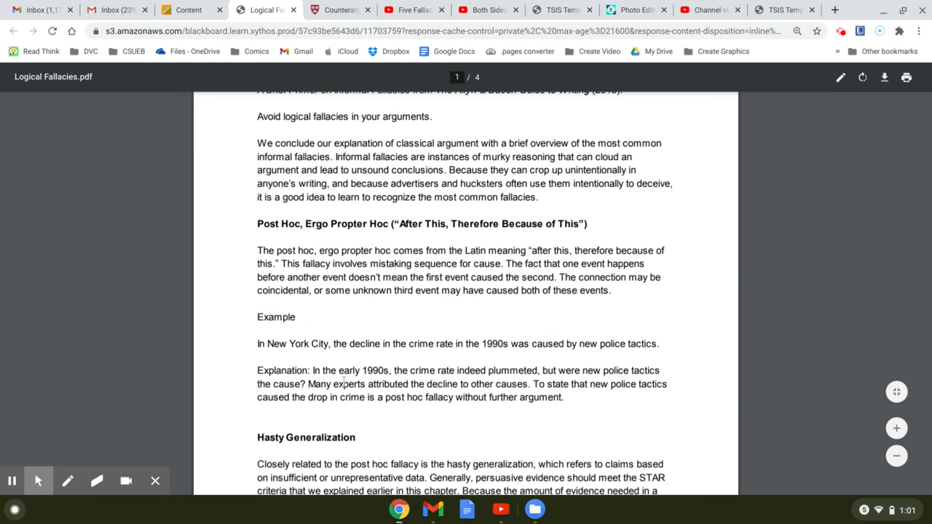
{"action": "scroll", "coordinate": [415, 249], "scroll_direction": "down", "scroll_amount": 3}
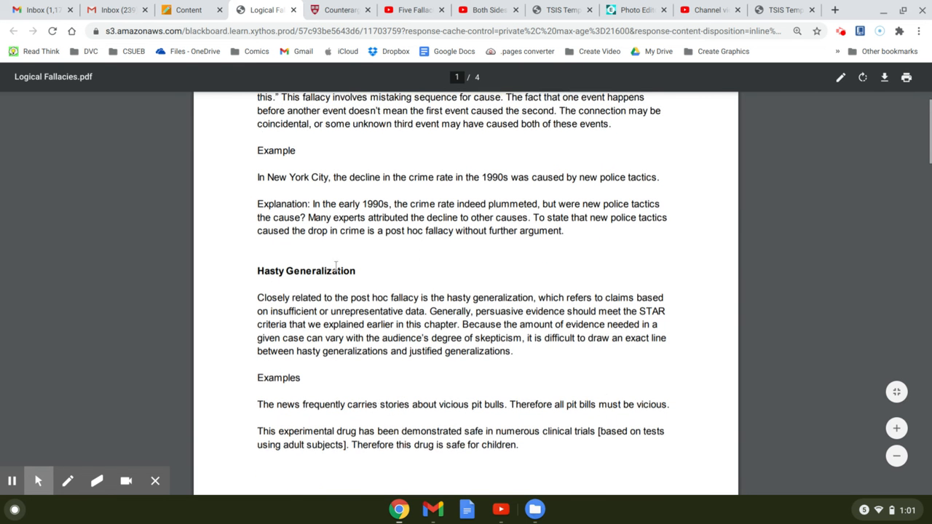
{"action": "scroll", "coordinate": [386, 305], "scroll_direction": "down", "scroll_amount": 1}
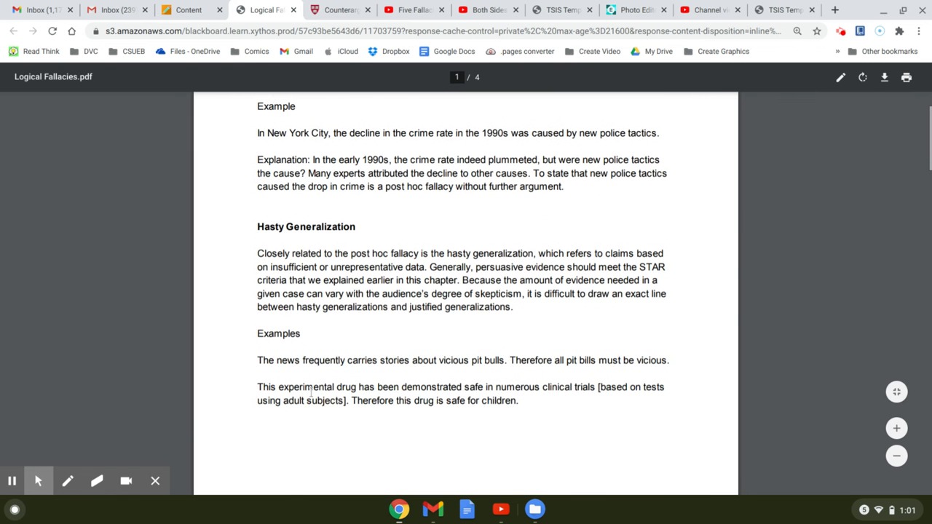
{"action": "scroll", "coordinate": [463, 355], "scroll_direction": "down", "scroll_amount": 3}
{"action": "scroll", "coordinate": [463, 356], "scroll_direction": "down", "scroll_amount": 4}
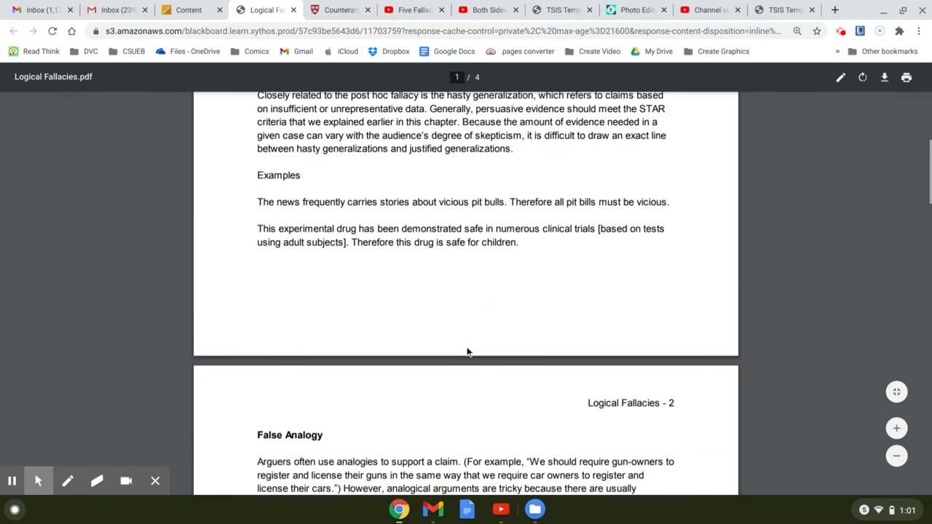
{"action": "scroll", "coordinate": [463, 355], "scroll_direction": "down", "scroll_amount": 2}
{"action": "scroll", "coordinate": [364, 350], "scroll_direction": "down", "scroll_amount": 3}
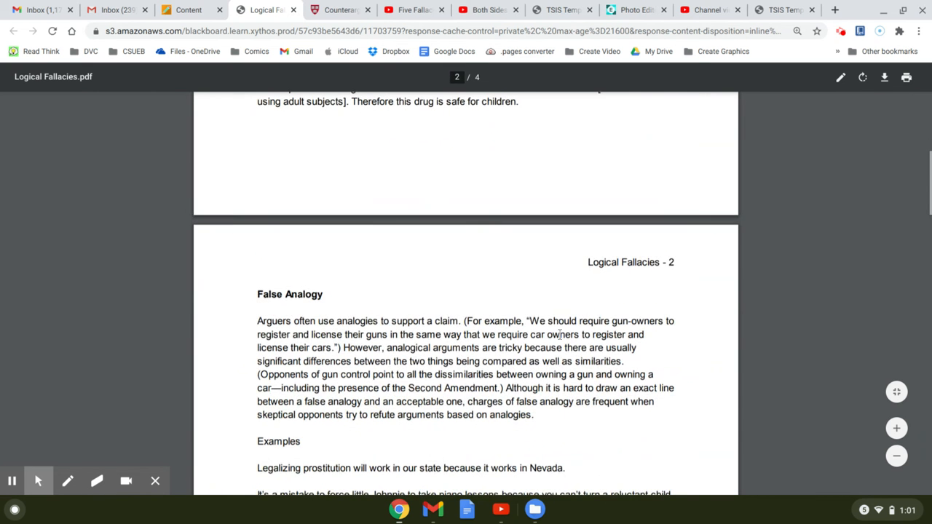
{"action": "scroll", "coordinate": [466, 322], "scroll_direction": "down", "scroll_amount": 2}
{"action": "scroll", "coordinate": [571, 293], "scroll_direction": "up", "scroll_amount": 3}
{"action": "scroll", "coordinate": [570, 293], "scroll_direction": "down", "scroll_amount": 4}
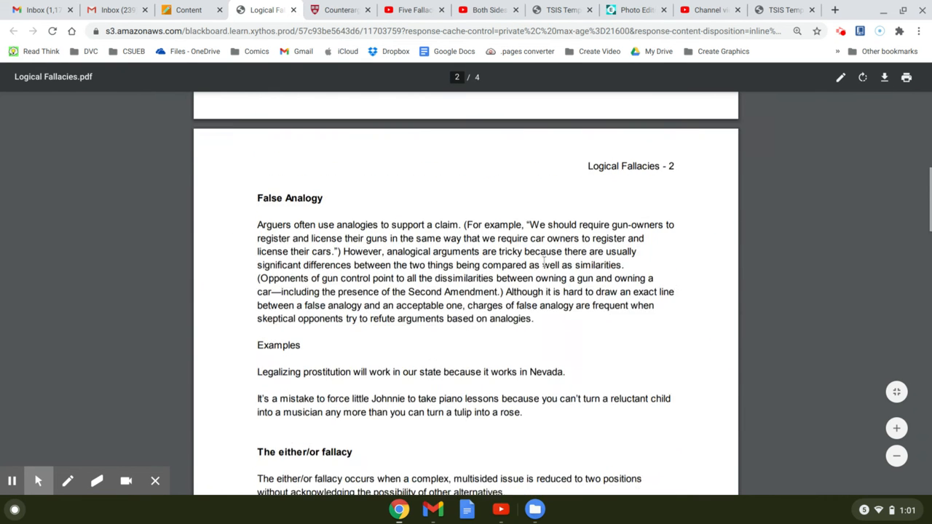
{"action": "scroll", "coordinate": [554, 271], "scroll_direction": "down", "scroll_amount": 4}
{"action": "scroll", "coordinate": [555, 271], "scroll_direction": "down", "scroll_amount": 4}
{"action": "scroll", "coordinate": [559, 275], "scroll_direction": "down", "scroll_amount": 5}
{"action": "scroll", "coordinate": [559, 275], "scroll_direction": "down", "scroll_amount": 5}
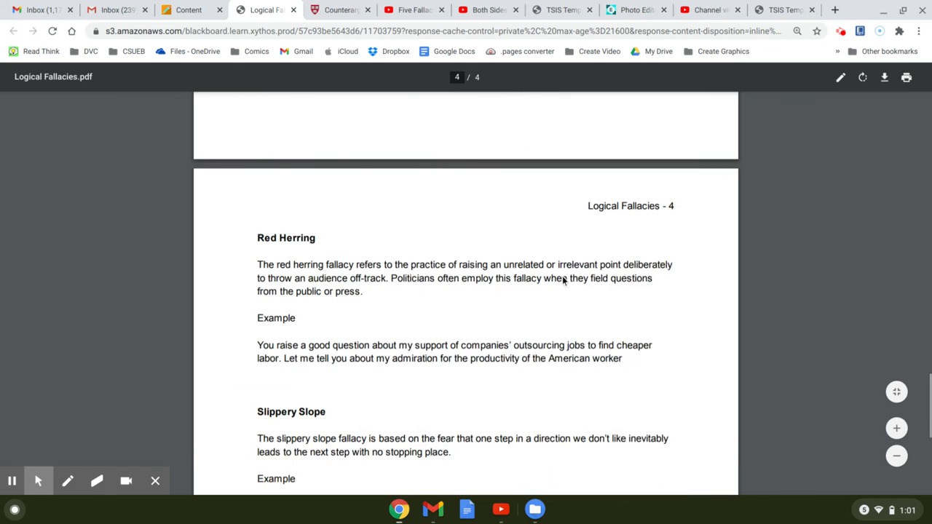
{"action": "scroll", "coordinate": [559, 275], "scroll_direction": "down", "scroll_amount": 5}
{"action": "scroll", "coordinate": [566, 275], "scroll_direction": "down", "scroll_amount": 2}
{"action": "scroll", "coordinate": [566, 275], "scroll_direction": "up", "scroll_amount": 5}
{"action": "scroll", "coordinate": [566, 275], "scroll_direction": "up", "scroll_amount": 5}
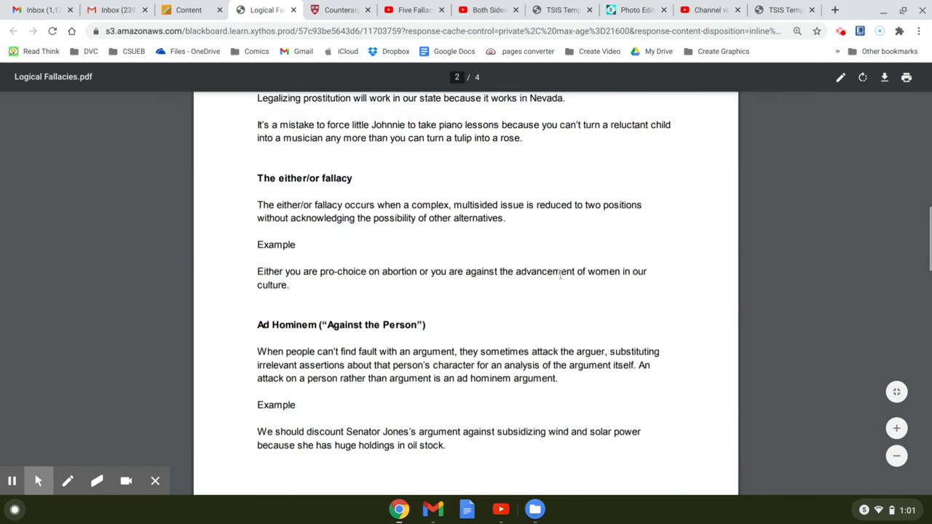
{"action": "scroll", "coordinate": [533, 276], "scroll_direction": "up", "scroll_amount": 5}
{"action": "scroll", "coordinate": [533, 278], "scroll_direction": "up", "scroll_amount": 1}
{"action": "scroll", "coordinate": [531, 280], "scroll_direction": "up", "scroll_amount": 5}
{"action": "scroll", "coordinate": [531, 280], "scroll_direction": "up", "scroll_amount": 5}
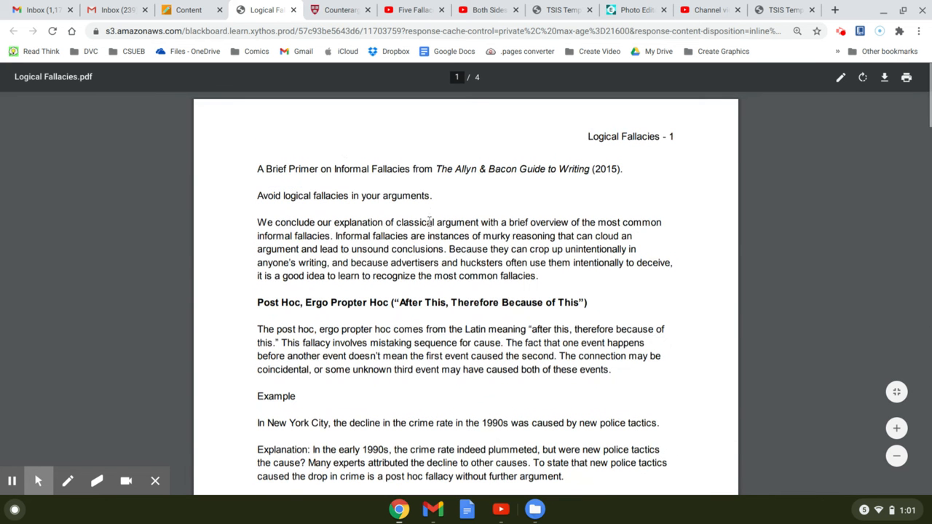
Return to the Week 12 Content page showing the Favorite Fallacy discussion and templates item.
{"action": "left_click", "coordinate": [182, 10]}
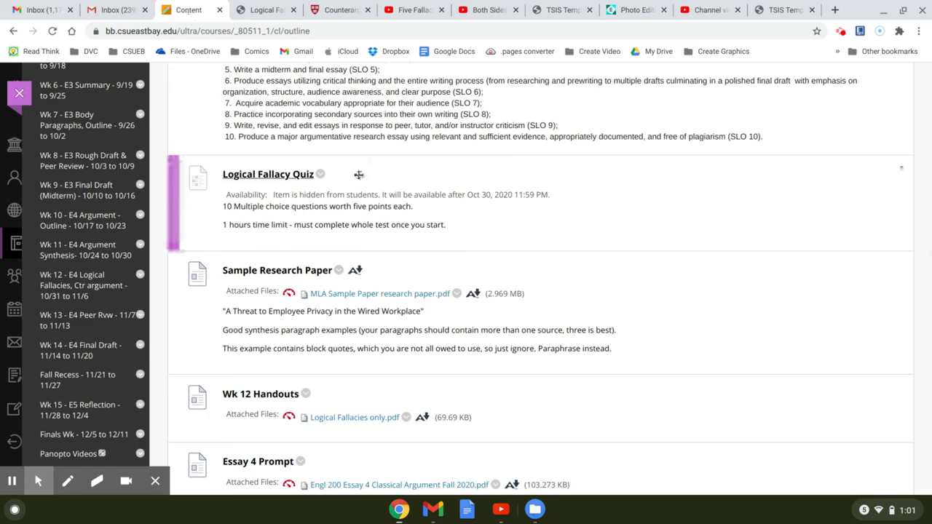
{"action": "scroll", "coordinate": [332, 230], "scroll_direction": "down", "scroll_amount": 3}
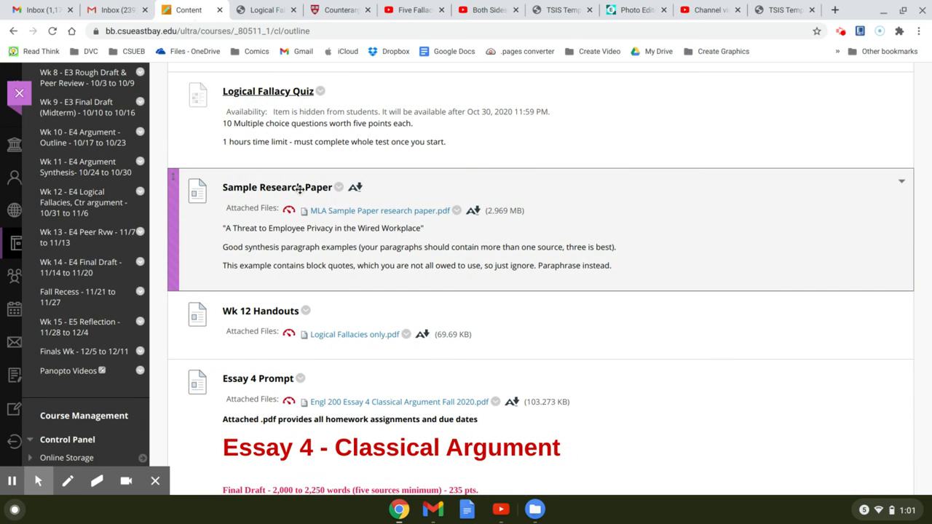
{"action": "scroll", "coordinate": [331, 211], "scroll_direction": "up", "scroll_amount": 3}
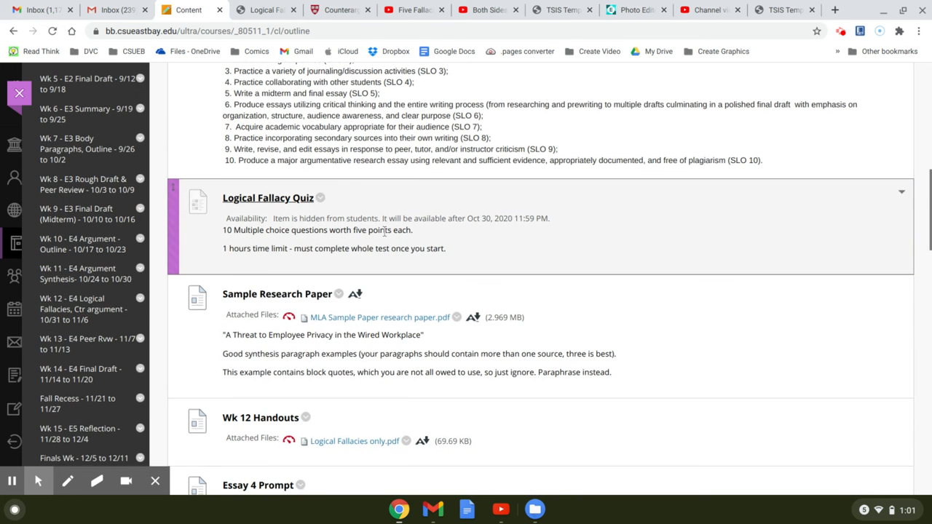
{"action": "scroll", "coordinate": [334, 226], "scroll_direction": "down", "scroll_amount": 2}
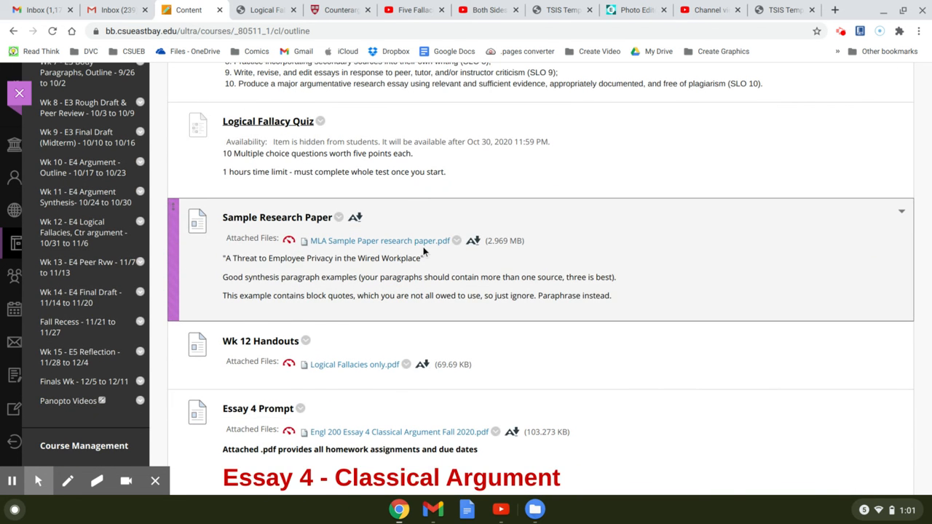
{"action": "scroll", "coordinate": [423, 251], "scroll_direction": "down", "scroll_amount": 2}
{"action": "scroll", "coordinate": [452, 262], "scroll_direction": "down", "scroll_amount": 3}
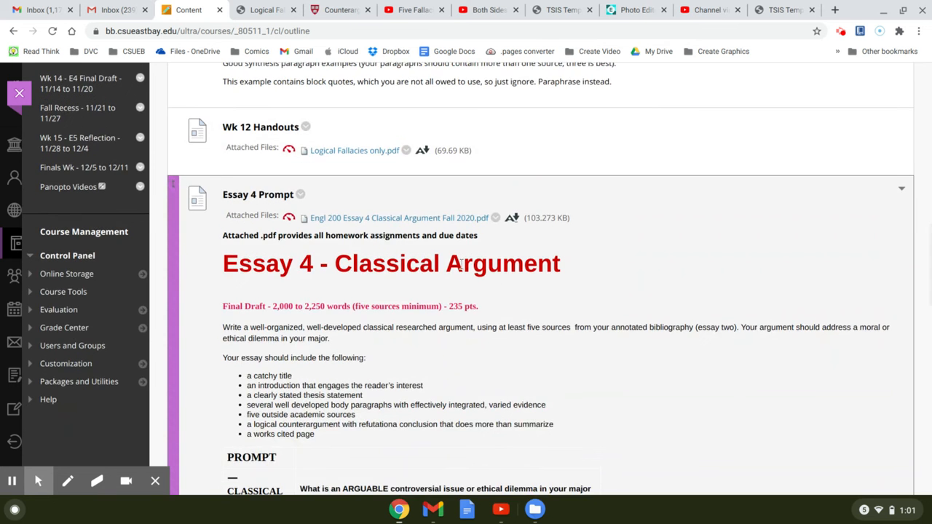
{"action": "scroll", "coordinate": [459, 263], "scroll_direction": "down", "scroll_amount": 3}
{"action": "scroll", "coordinate": [393, 221], "scroll_direction": "down", "scroll_amount": 2}
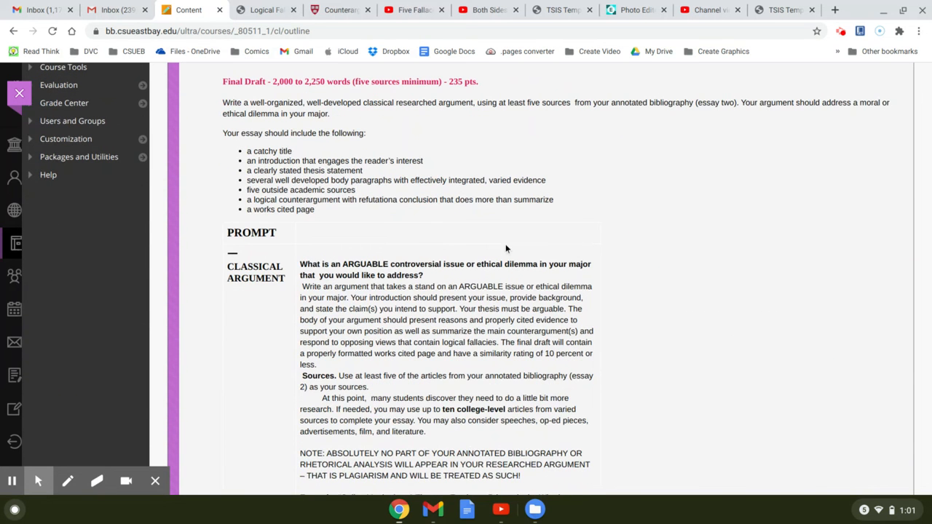
{"action": "scroll", "coordinate": [507, 249], "scroll_direction": "down", "scroll_amount": 2}
{"action": "scroll", "coordinate": [506, 233], "scroll_direction": "down", "scroll_amount": 4}
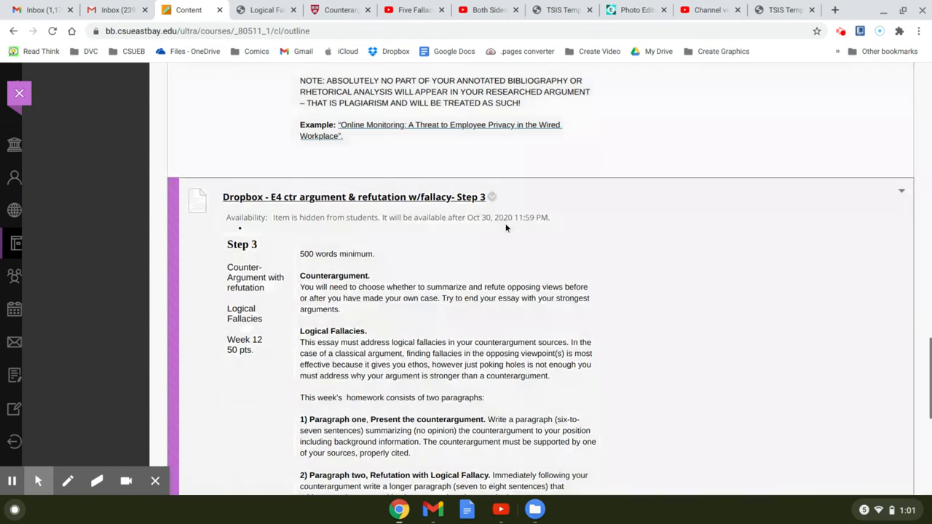
{"action": "scroll", "coordinate": [506, 228], "scroll_direction": "up", "scroll_amount": 2}
{"action": "scroll", "coordinate": [481, 189], "scroll_direction": "up", "scroll_amount": 2}
{"action": "scroll", "coordinate": [469, 162], "scroll_direction": "up", "scroll_amount": 1}
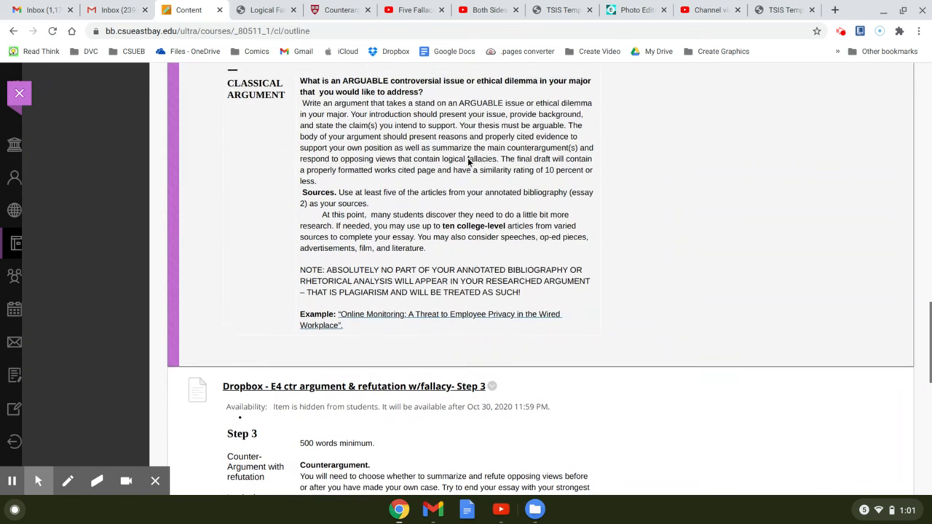
{"action": "scroll", "coordinate": [470, 162], "scroll_direction": "down", "scroll_amount": 2}
{"action": "scroll", "coordinate": [510, 219], "scroll_direction": "up", "scroll_amount": 4}
{"action": "scroll", "coordinate": [554, 264], "scroll_direction": "down", "scroll_amount": 5}
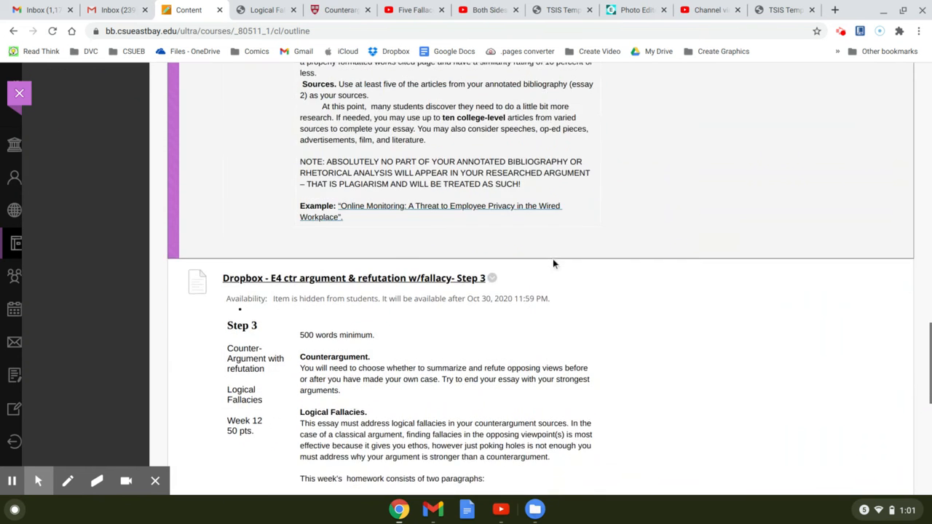
{"action": "scroll", "coordinate": [553, 264], "scroll_direction": "down", "scroll_amount": 3}
{"action": "scroll", "coordinate": [554, 264], "scroll_direction": "down", "scroll_amount": 3}
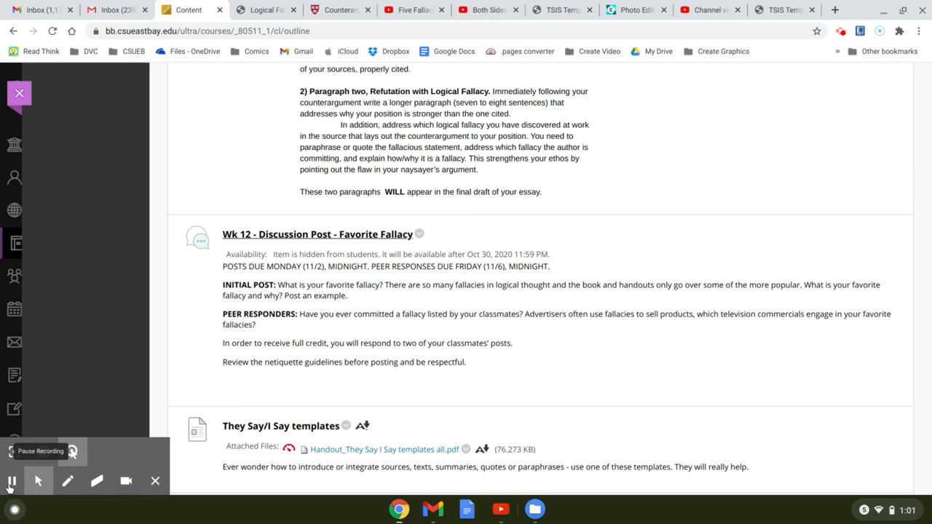
{"action": "left_click", "coordinate": [38, 480]}
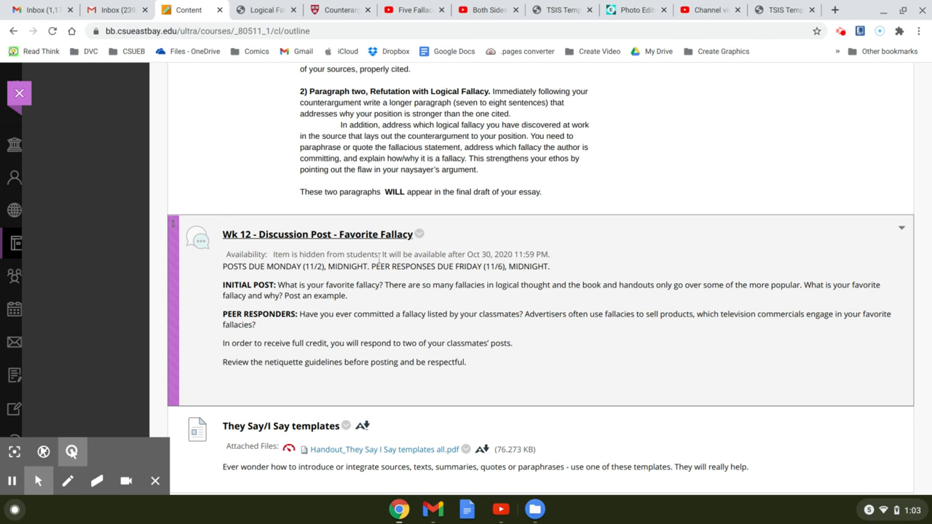
{"action": "scroll", "coordinate": [382, 280], "scroll_direction": "up", "scroll_amount": 1}
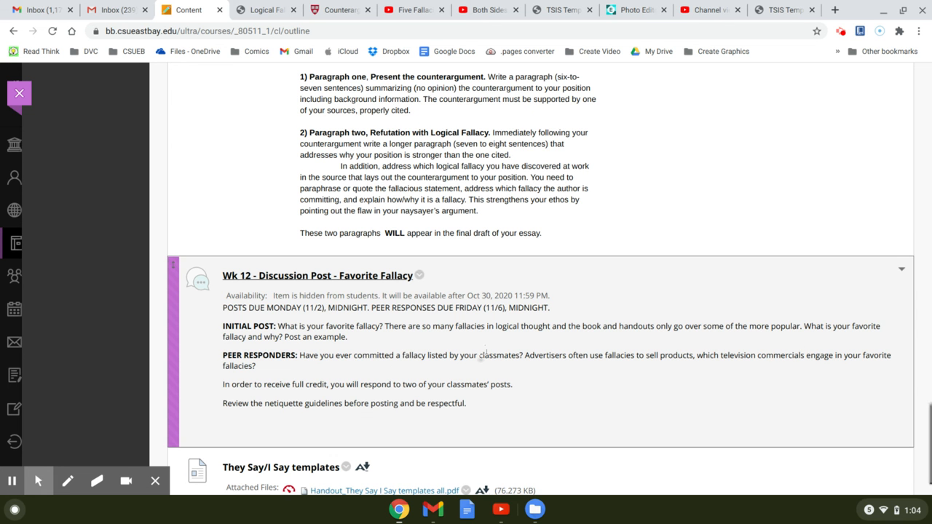
{"action": "scroll", "coordinate": [480, 357], "scroll_direction": "down", "scroll_amount": 1}
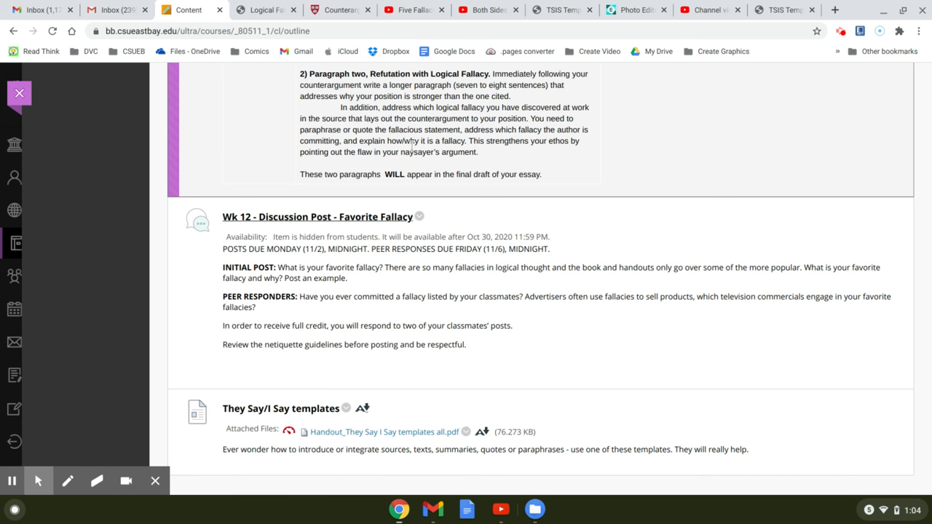
{"action": "left_click", "coordinate": [559, 9]}
{"action": "scroll", "coordinate": [612, 217], "scroll_direction": "up", "scroll_amount": 5}
{"action": "scroll", "coordinate": [609, 218], "scroll_direction": "up", "scroll_amount": 5}
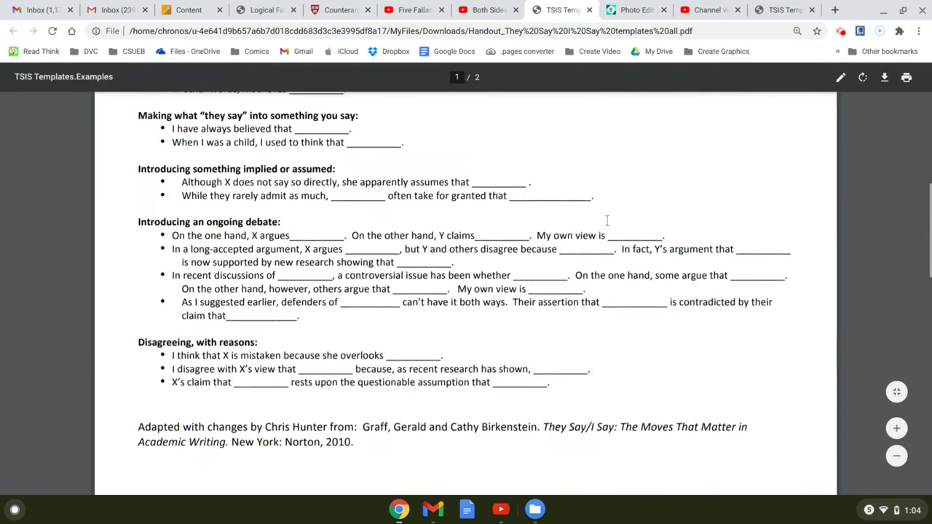
{"action": "scroll", "coordinate": [609, 219], "scroll_direction": "up", "scroll_amount": 5}
{"action": "scroll", "coordinate": [607, 220], "scroll_direction": "up", "scroll_amount": 5}
{"action": "scroll", "coordinate": [607, 220], "scroll_direction": "up", "scroll_amount": 5}
{"action": "scroll", "coordinate": [608, 220], "scroll_direction": "up", "scroll_amount": 3}
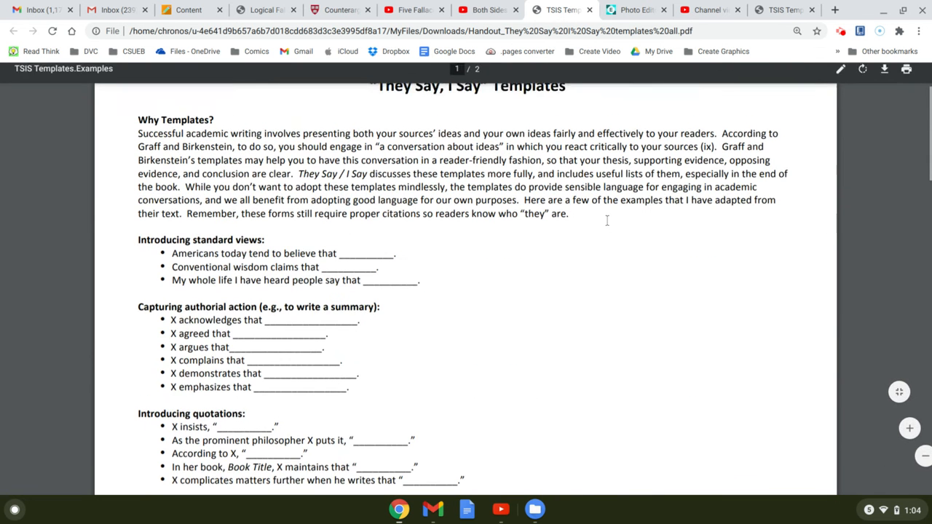
{"action": "scroll", "coordinate": [510, 204], "scroll_direction": "up", "scroll_amount": 3}
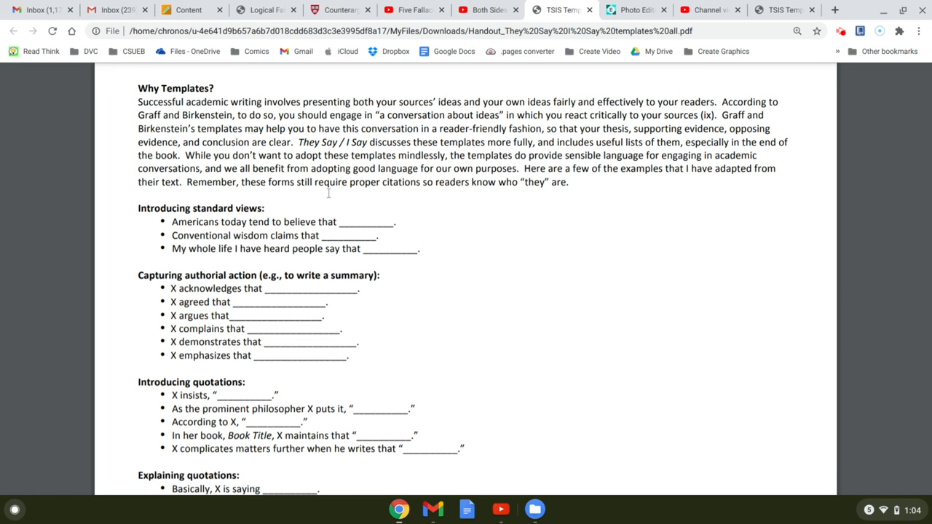
{"action": "scroll", "coordinate": [341, 263], "scroll_direction": "down", "scroll_amount": 1}
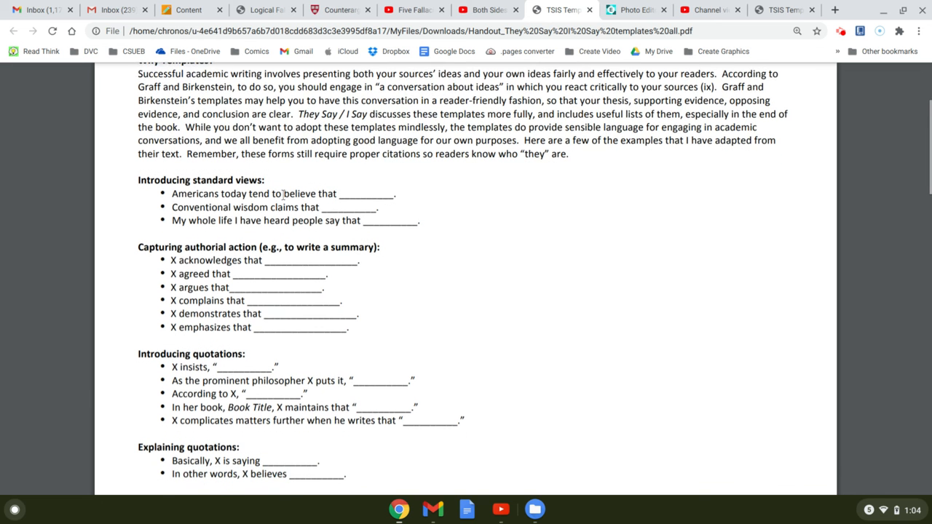
{"action": "scroll", "coordinate": [283, 194], "scroll_direction": "down", "scroll_amount": 1}
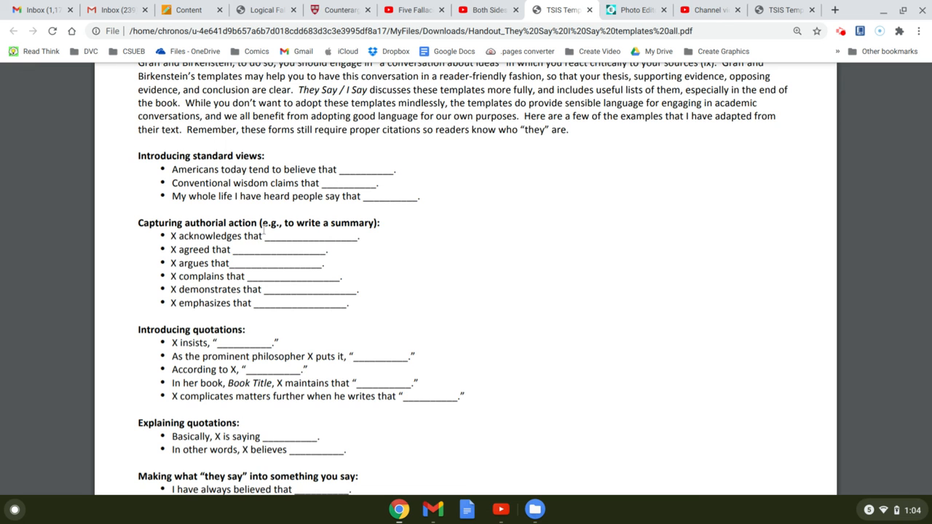
{"action": "scroll", "coordinate": [264, 230], "scroll_direction": "down", "scroll_amount": 2}
{"action": "scroll", "coordinate": [378, 233], "scroll_direction": "down", "scroll_amount": 2}
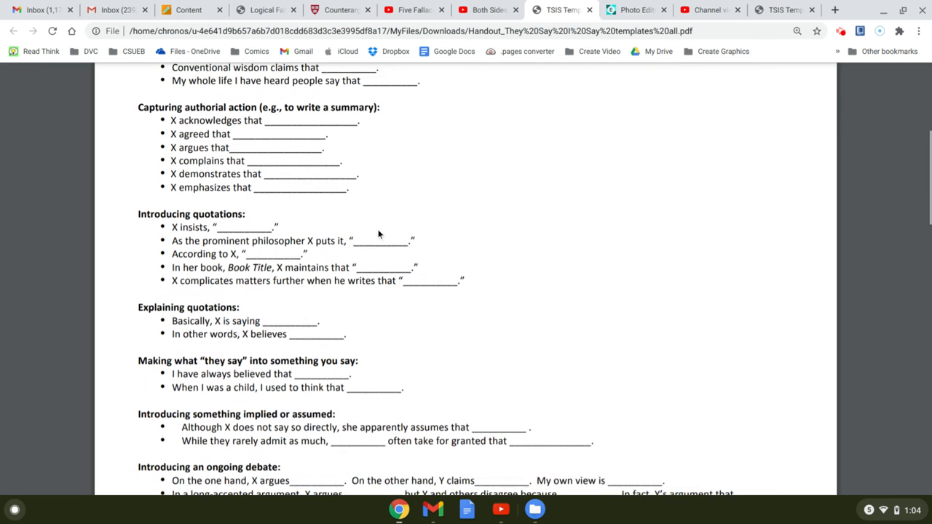
{"action": "scroll", "coordinate": [378, 233], "scroll_direction": "down", "scroll_amount": 1}
{"action": "scroll", "coordinate": [202, 225], "scroll_direction": "down", "scroll_amount": 1}
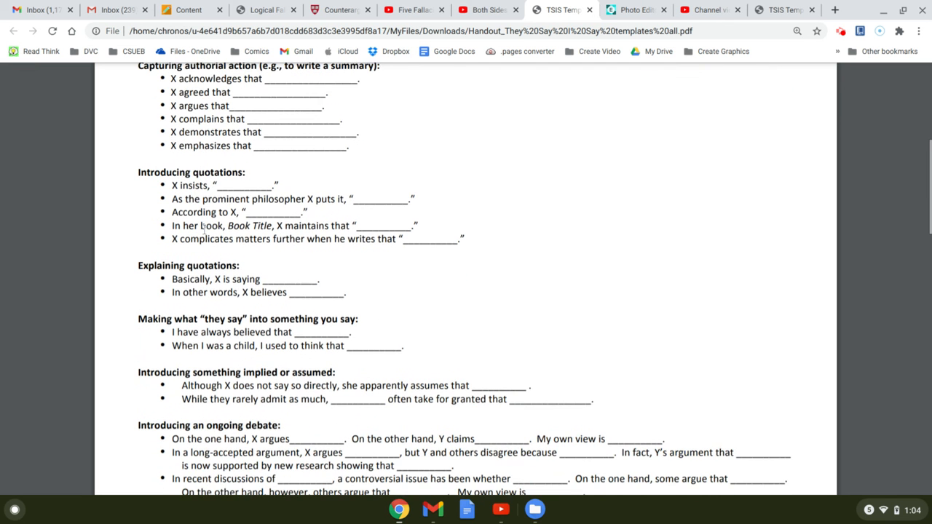
{"action": "scroll", "coordinate": [202, 225], "scroll_direction": "down", "scroll_amount": 1}
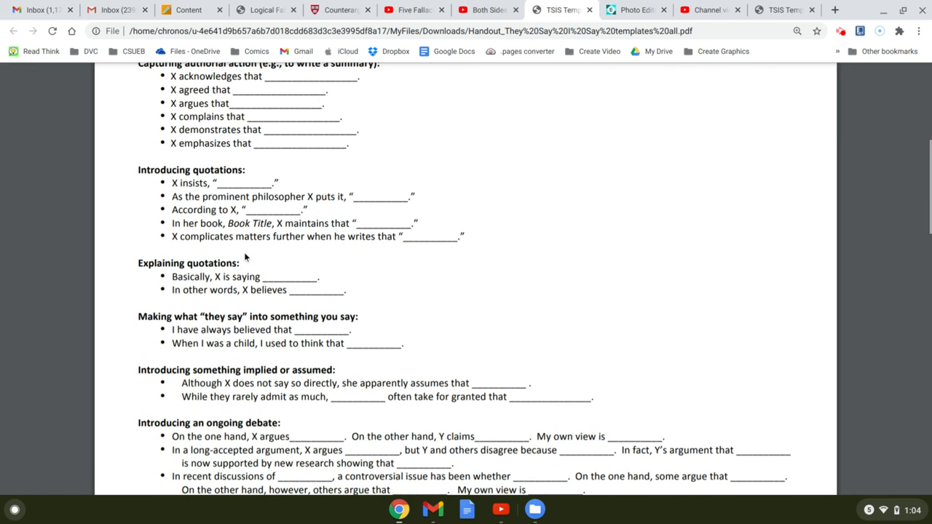
{"action": "scroll", "coordinate": [243, 251], "scroll_direction": "down", "scroll_amount": 1}
{"action": "scroll", "coordinate": [244, 252], "scroll_direction": "down", "scroll_amount": 1}
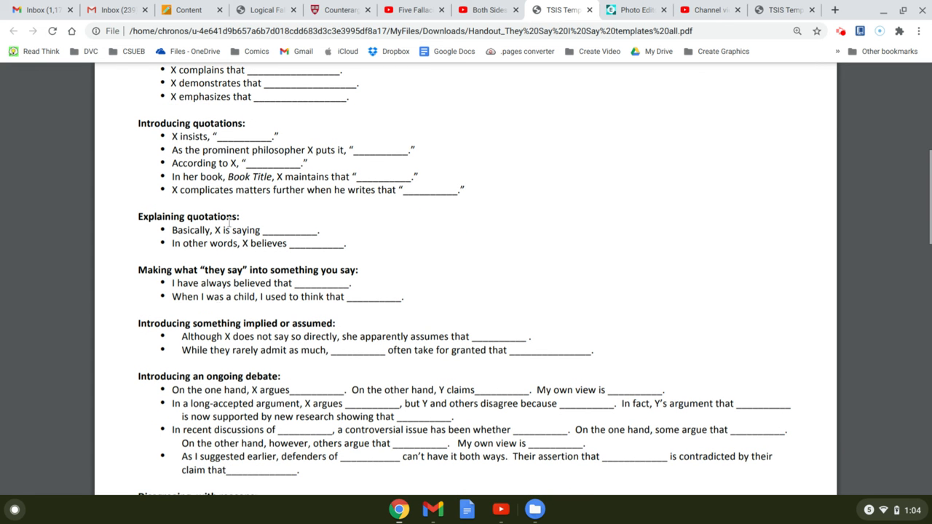
{"action": "scroll", "coordinate": [262, 269], "scroll_direction": "down", "scroll_amount": 1}
{"action": "scroll", "coordinate": [276, 244], "scroll_direction": "down", "scroll_amount": 1}
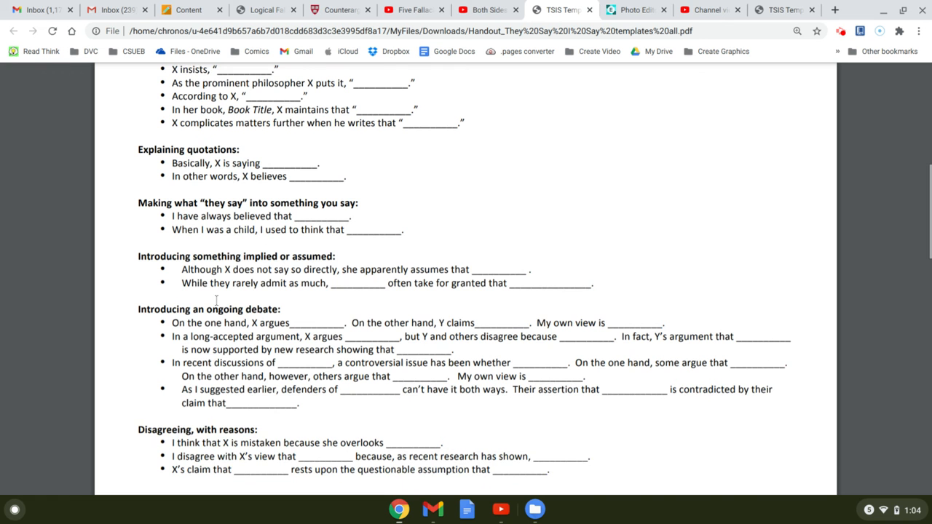
{"action": "scroll", "coordinate": [244, 252], "scroll_direction": "down", "scroll_amount": 1}
{"action": "scroll", "coordinate": [291, 249], "scroll_direction": "down", "scroll_amount": 1}
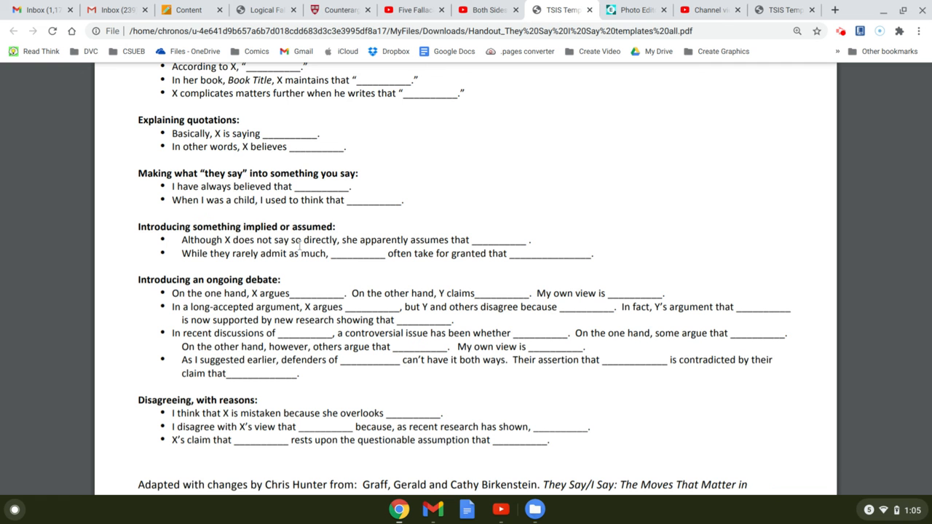
{"action": "scroll", "coordinate": [300, 246], "scroll_direction": "down", "scroll_amount": 2}
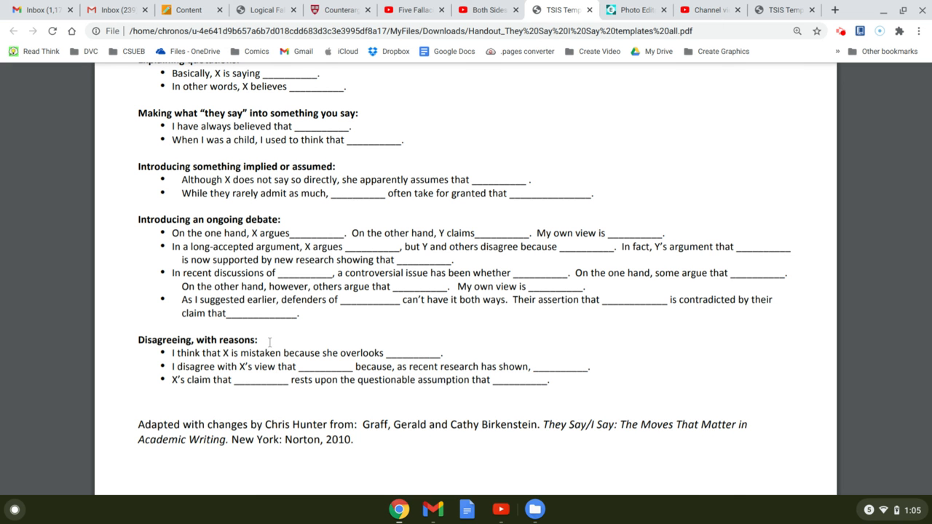
{"action": "scroll", "coordinate": [200, 353], "scroll_direction": "down", "scroll_amount": 3}
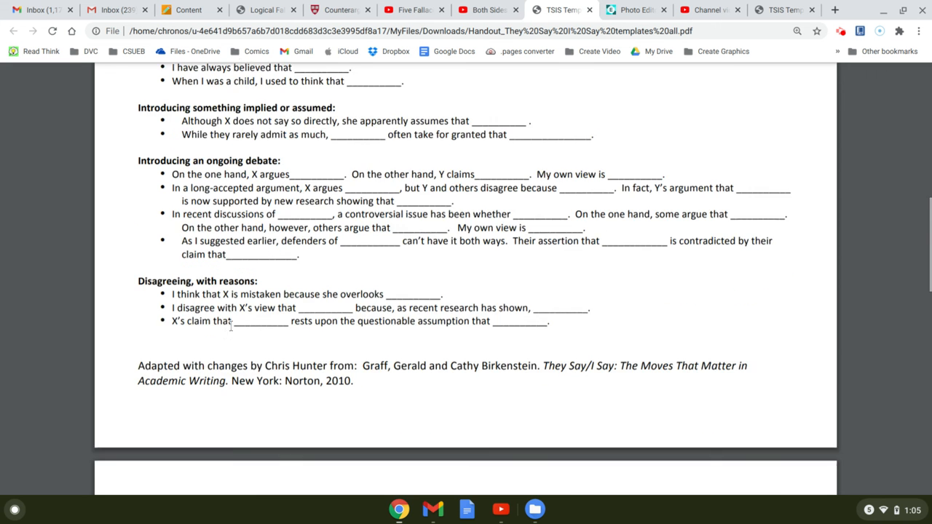
{"action": "scroll", "coordinate": [200, 352], "scroll_direction": "down", "scroll_amount": 3}
{"action": "scroll", "coordinate": [200, 352], "scroll_direction": "down", "scroll_amount": 3}
{"action": "scroll", "coordinate": [218, 291], "scroll_direction": "down", "scroll_amount": 3}
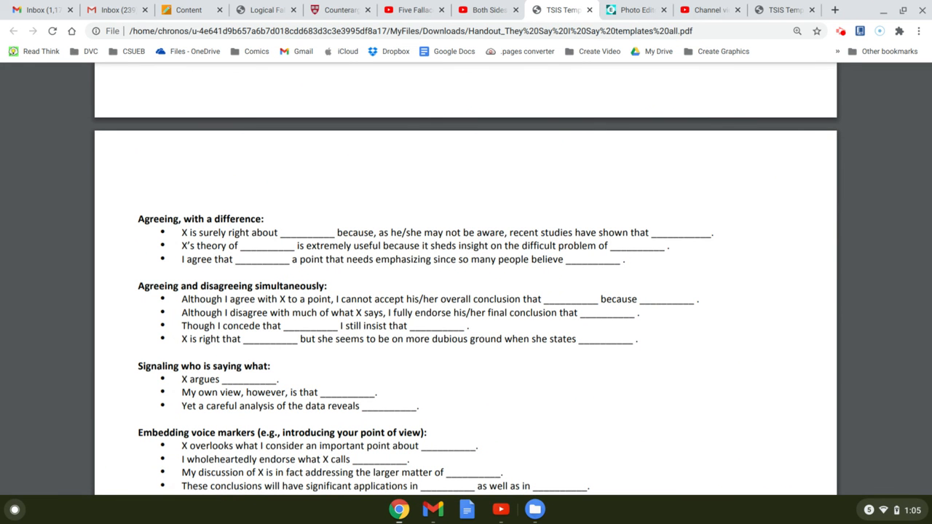
{"action": "scroll", "coordinate": [175, 210], "scroll_direction": "down", "scroll_amount": 2}
{"action": "scroll", "coordinate": [291, 240], "scroll_direction": "down", "scroll_amount": 2}
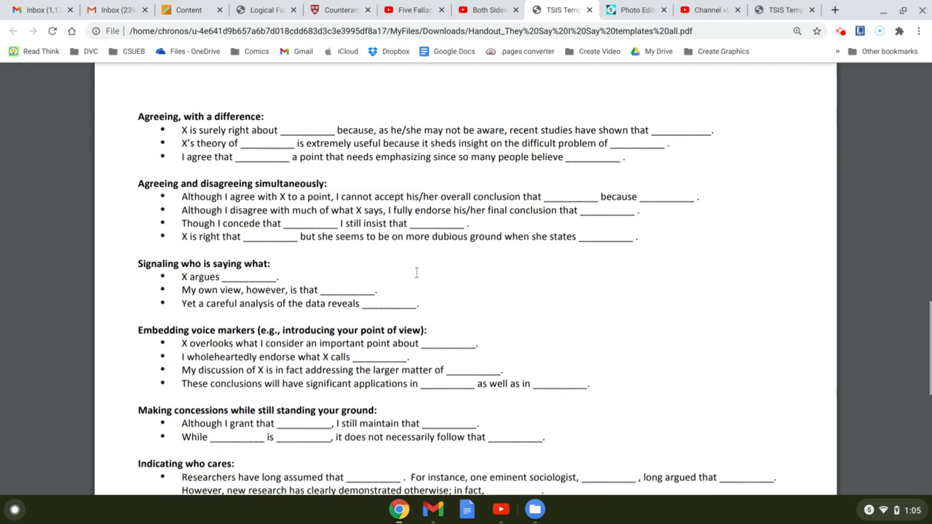
{"action": "scroll", "coordinate": [479, 270], "scroll_direction": "down", "scroll_amount": 2}
{"action": "scroll", "coordinate": [479, 269], "scroll_direction": "down", "scroll_amount": 1}
{"action": "scroll", "coordinate": [479, 269], "scroll_direction": "down", "scroll_amount": 1}
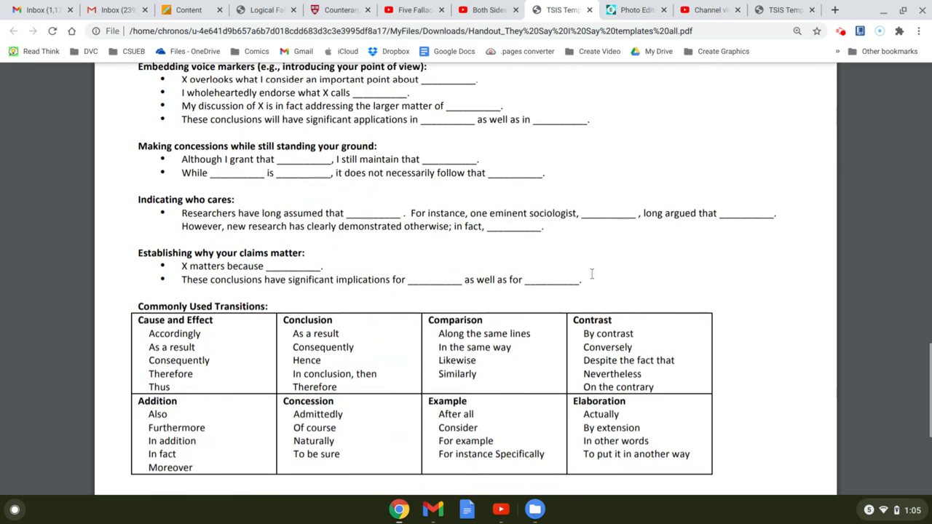
{"action": "scroll", "coordinate": [592, 274], "scroll_direction": "up", "scroll_amount": 2}
{"action": "scroll", "coordinate": [592, 273], "scroll_direction": "up", "scroll_amount": 3}
{"action": "scroll", "coordinate": [592, 273], "scroll_direction": "up", "scroll_amount": 1}
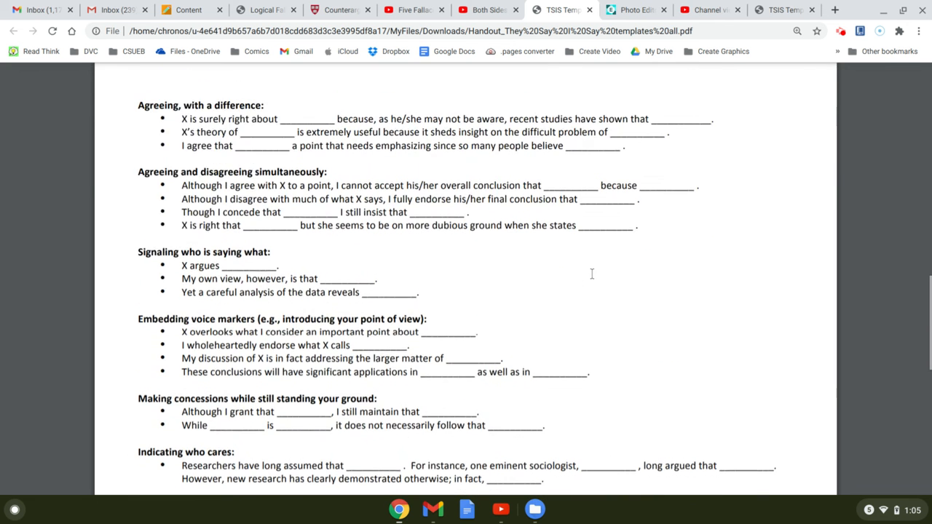
{"action": "scroll", "coordinate": [592, 274], "scroll_direction": "up", "scroll_amount": 2}
{"action": "left_click", "coordinate": [189, 9]}
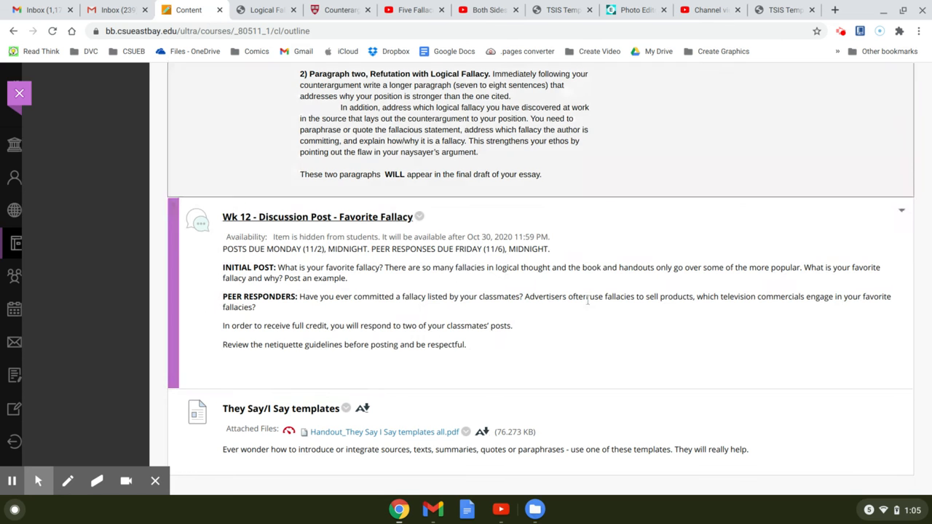
{"action": "scroll", "coordinate": [588, 300], "scroll_direction": "up", "scroll_amount": 2}
{"action": "scroll", "coordinate": [655, 298], "scroll_direction": "down", "scroll_amount": 1}
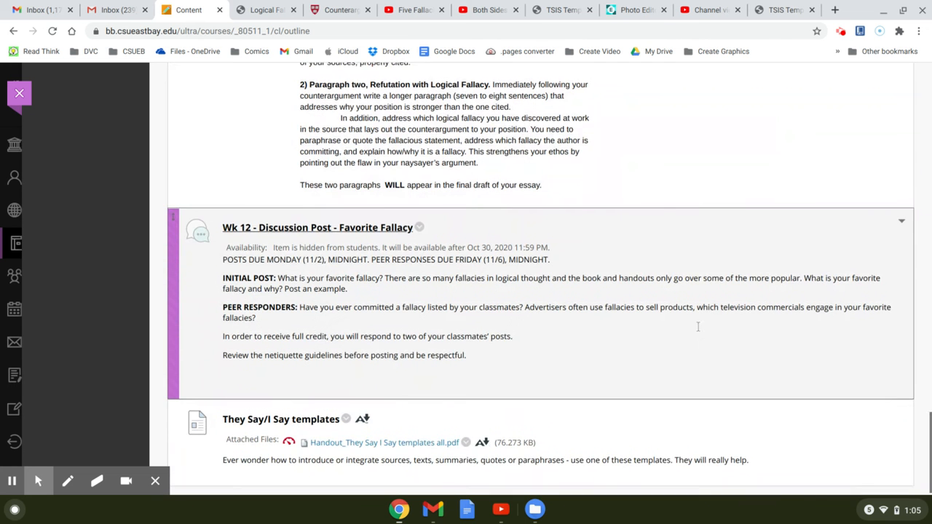
{"action": "scroll", "coordinate": [728, 328], "scroll_direction": "down", "scroll_amount": 1}
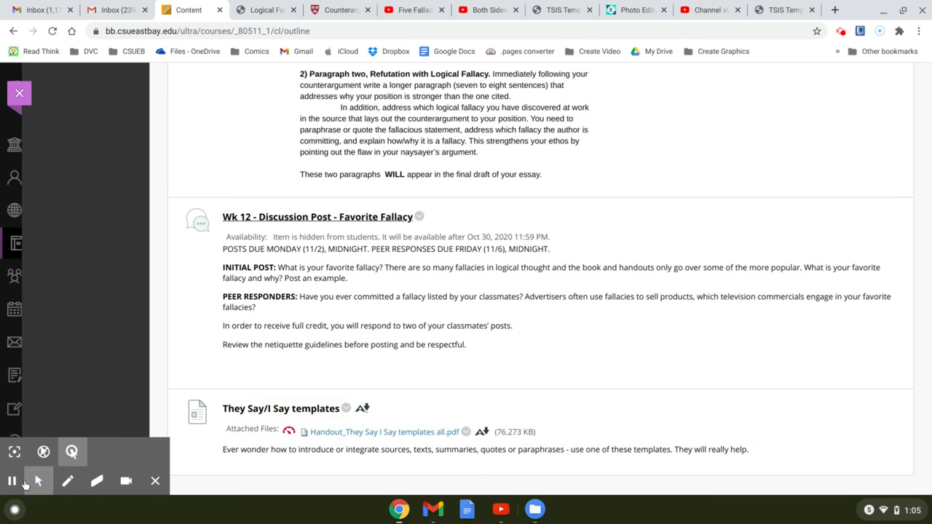